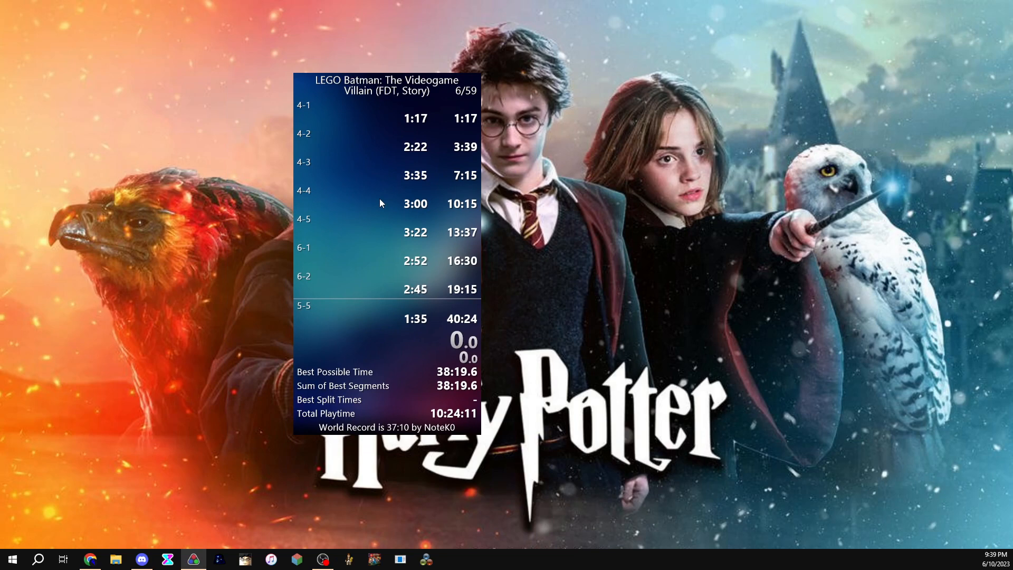
Step: Open File Explorer and arrange it beside the LiveSplit timer window
drag(380, 200, 422, 179)
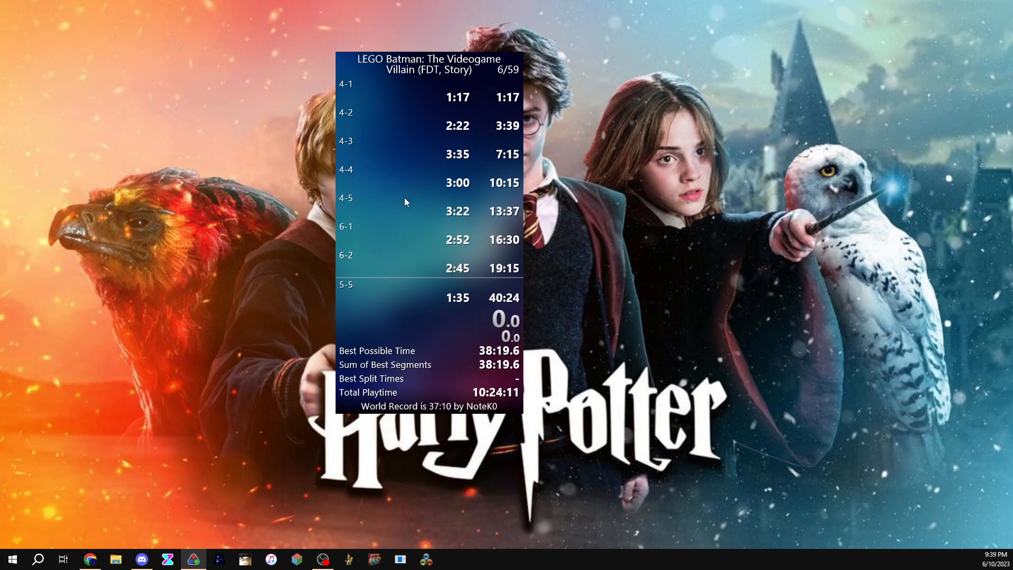
drag(405, 202, 345, 205)
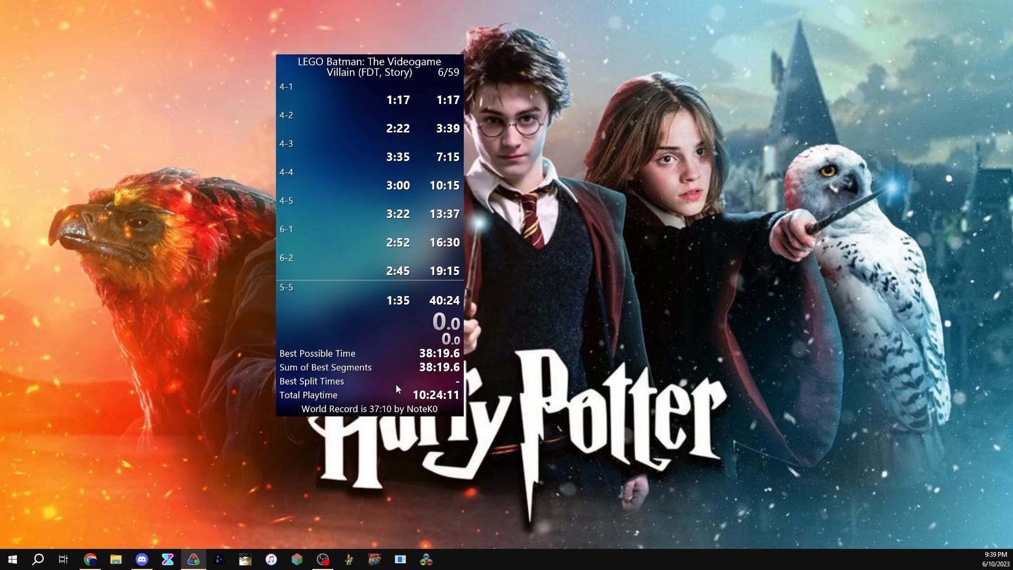
key(super+e)
drag(586, 80, 773, 62)
drag(396, 165, 214, 169)
Step: Open the LMSH_Load script from the Documents folder in Notepad
click(369, 158)
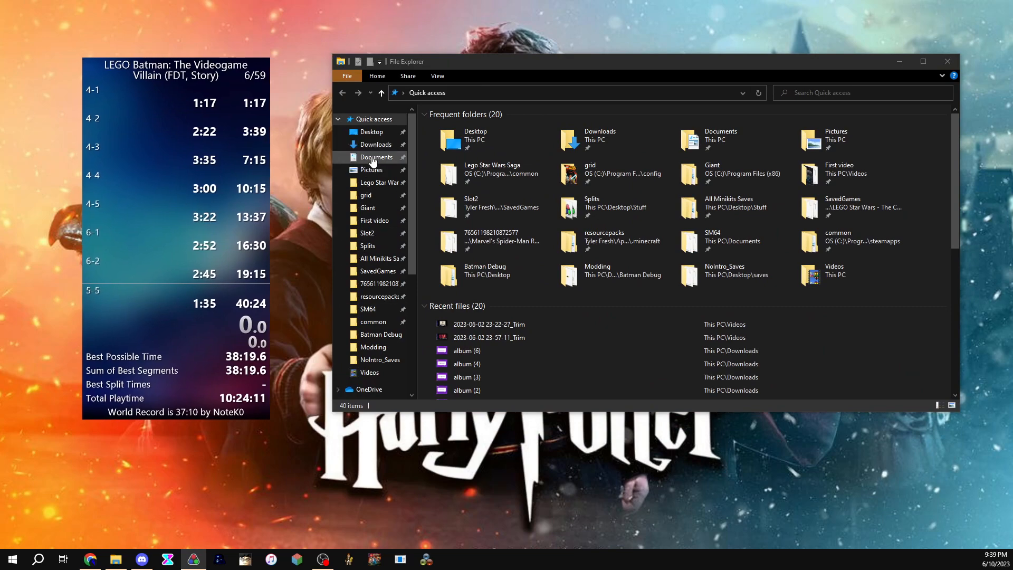
scroll(516, 296, down, 10)
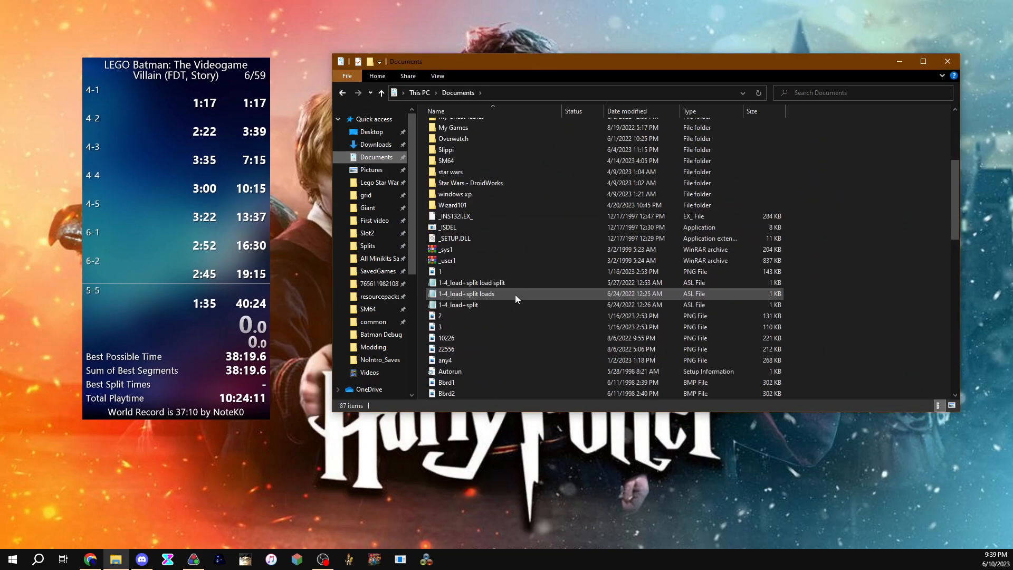
scroll(505, 311, up, 2)
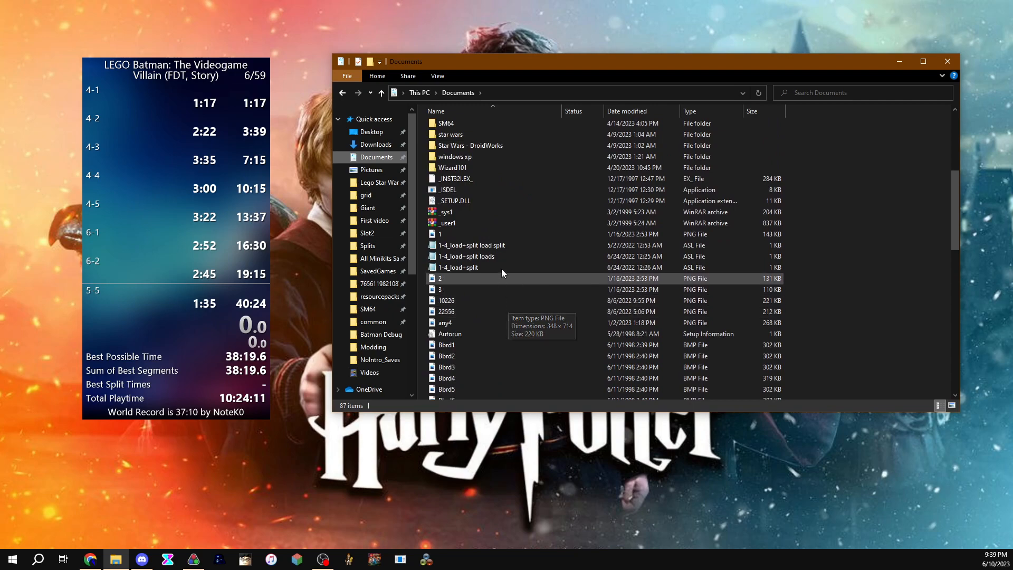
scroll(514, 285, down, 1)
scroll(506, 305, down, 8)
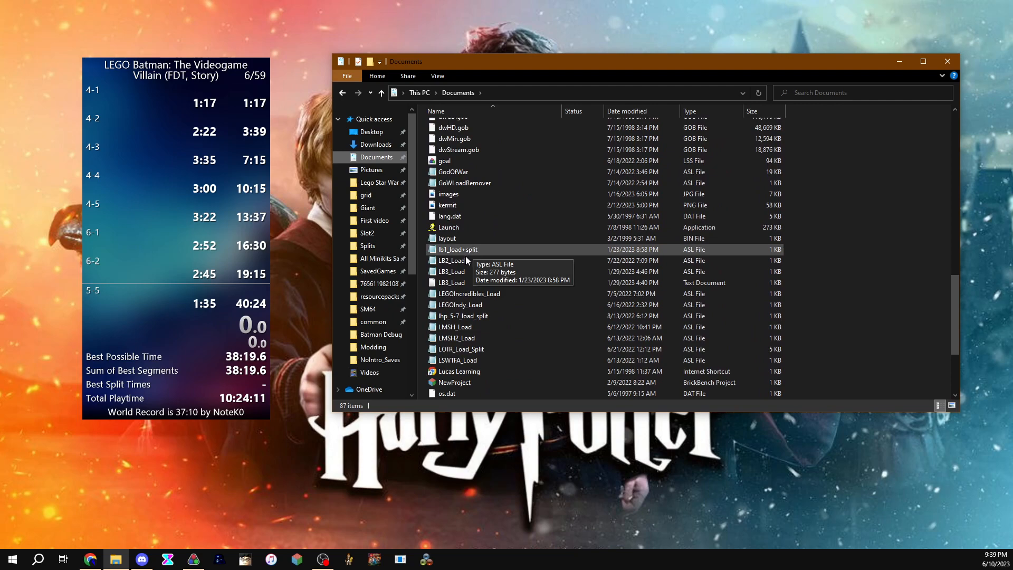
click(468, 329)
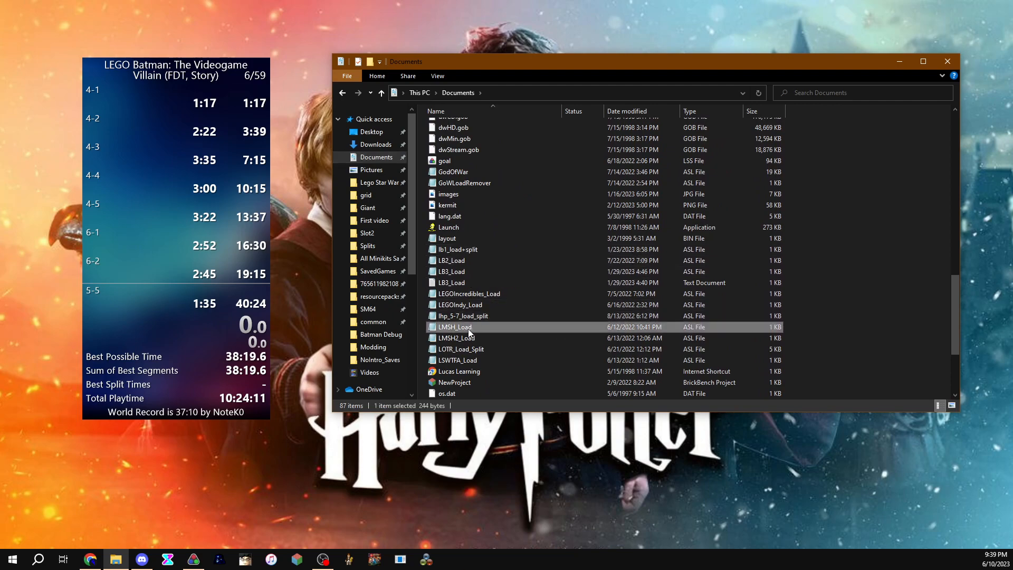
double_click(468, 329)
drag(523, 62, 586, 54)
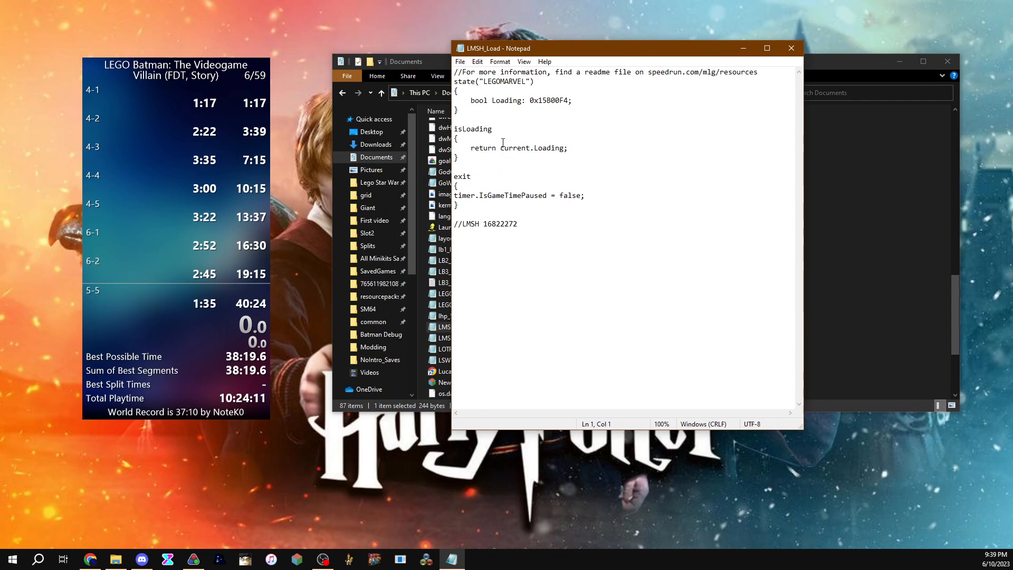
drag(527, 82, 484, 82)
click(524, 84)
drag(525, 83, 481, 86)
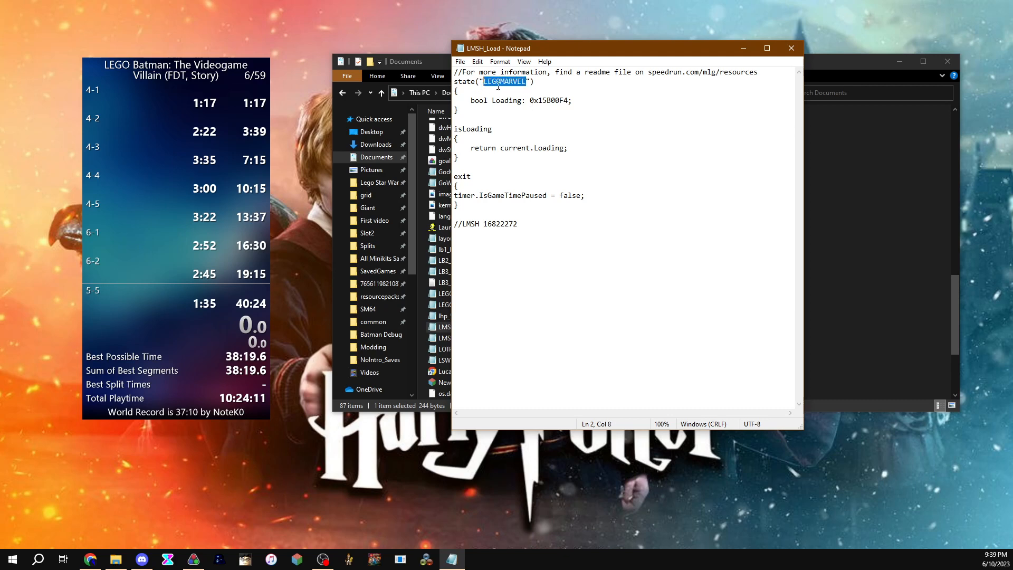
click(525, 83)
drag(561, 53, 631, 32)
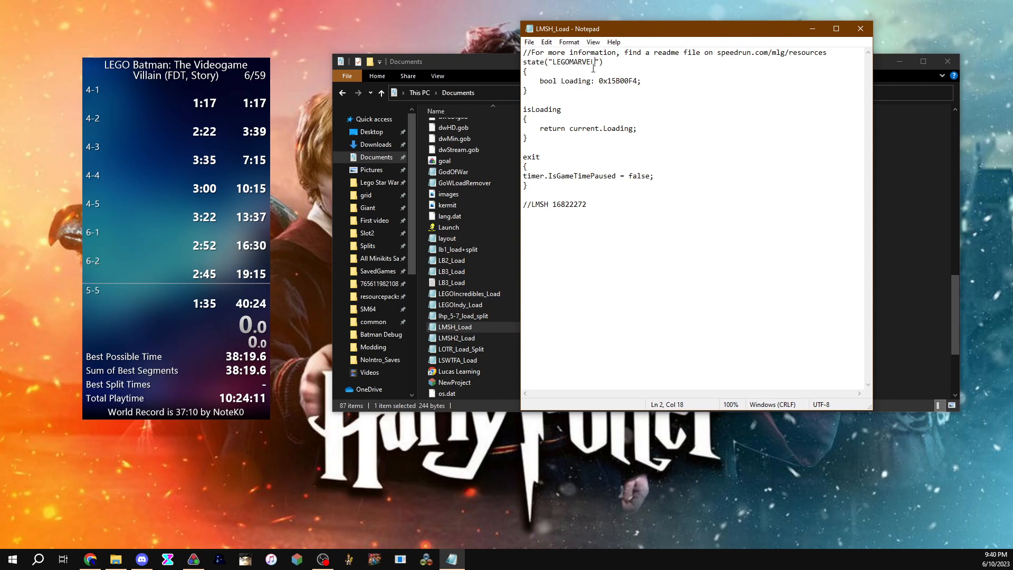
text(.e)
key(BackSpace)
key(BackSpace)
key(BackSpace)
Step: Save the script as LMSH_Load.asl with All Files type, replace the existing file, and close Notepad
click(529, 43)
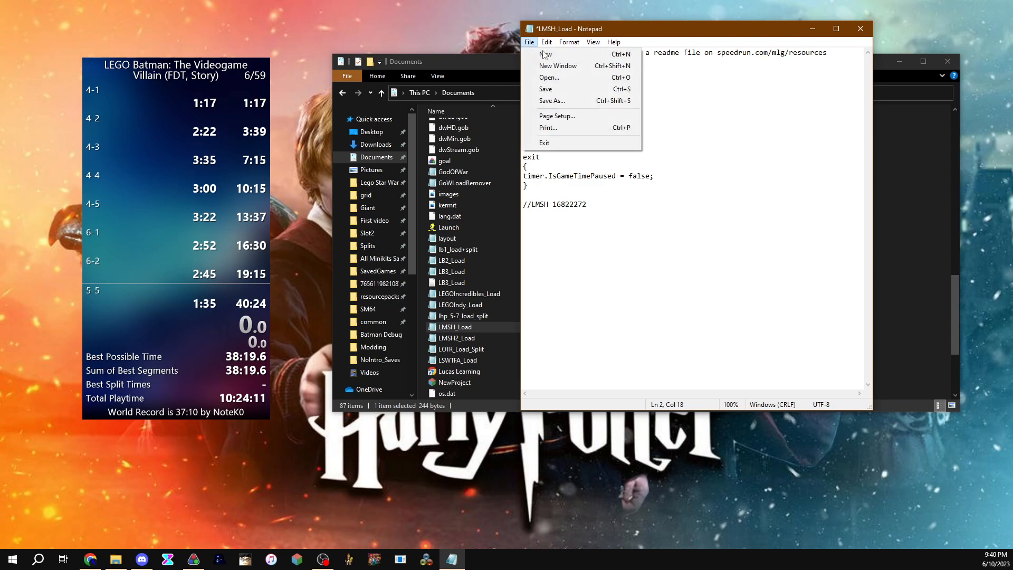
click(557, 100)
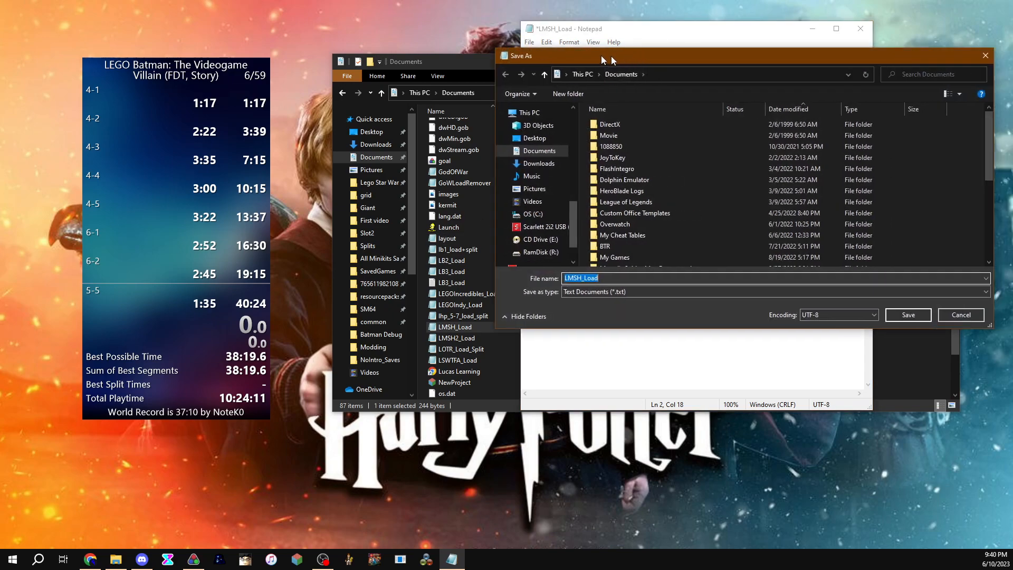
click(420, 288)
click(420, 307)
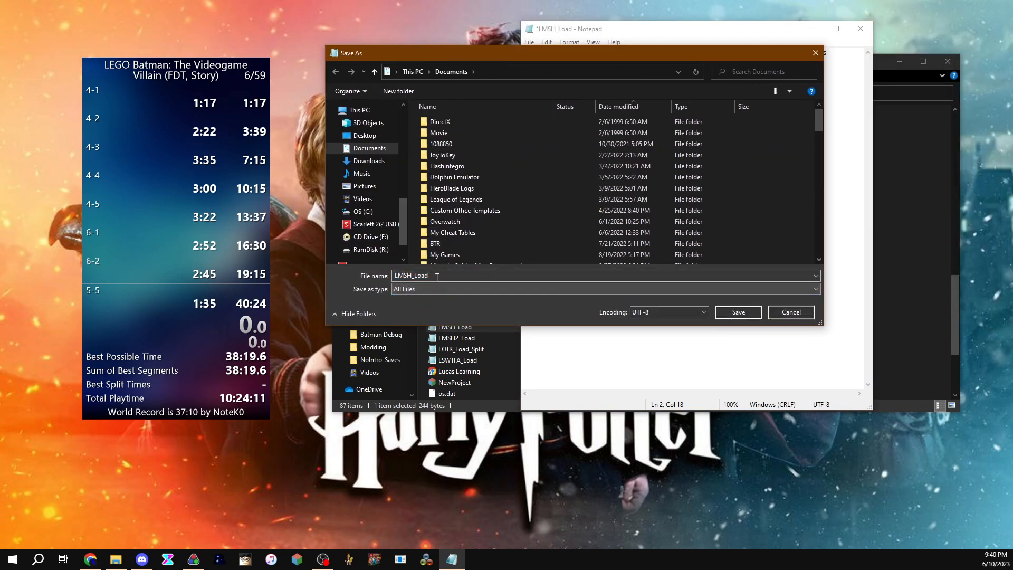
click(441, 274)
text(.)
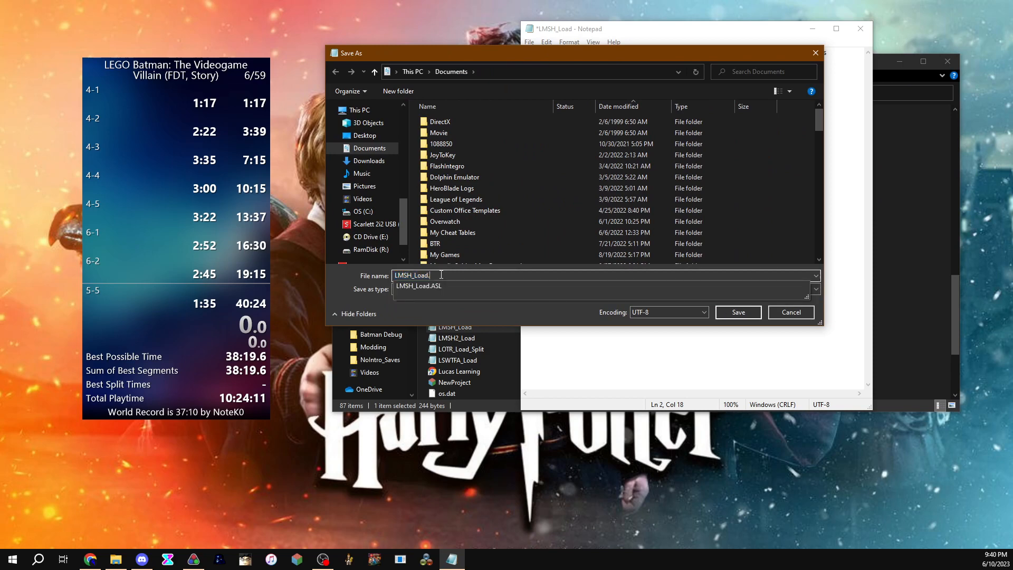
text(asl)
key(Return)
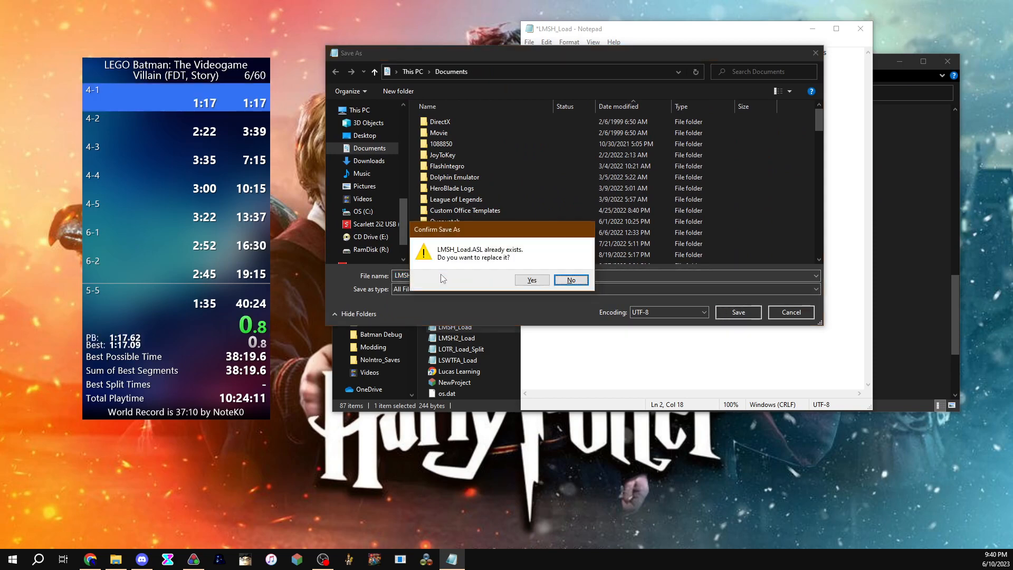
click(532, 280)
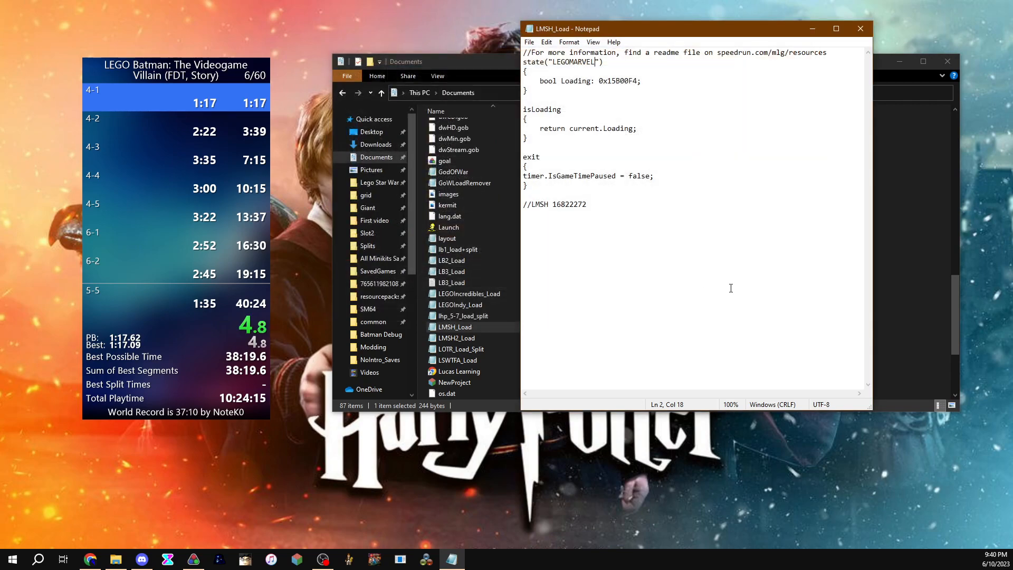
click(859, 28)
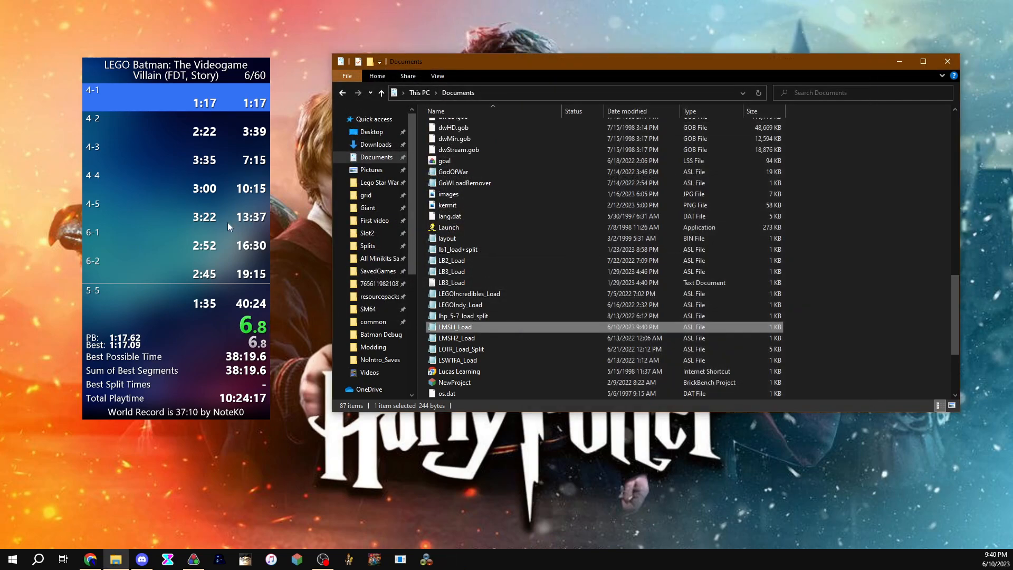
Step: Open the timer's Layout Editor and add a Scriptable Auto Splitter component from the Control category
right_click(185, 210)
click(228, 392)
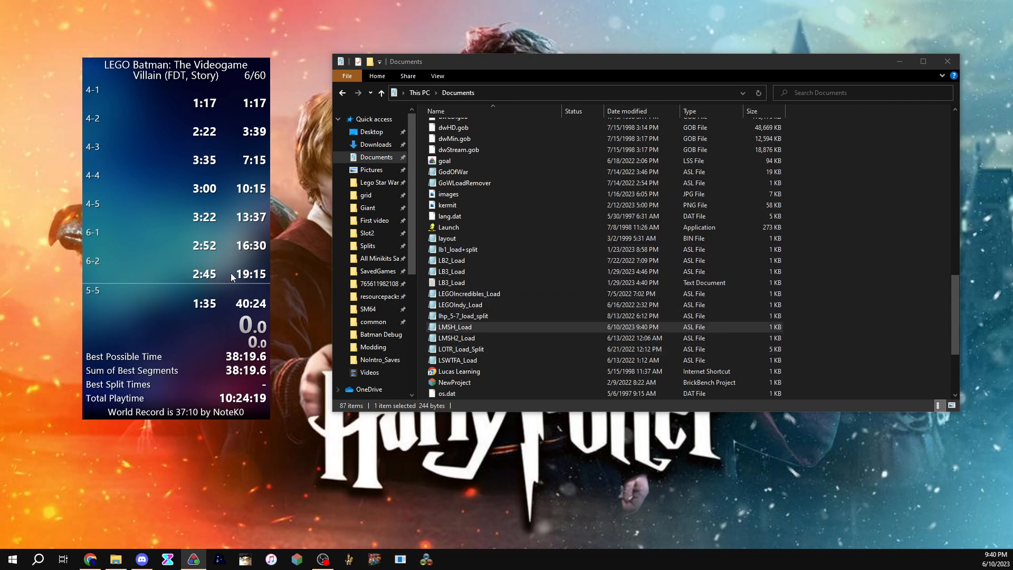
drag(176, 246, 196, 239)
right_click(196, 240)
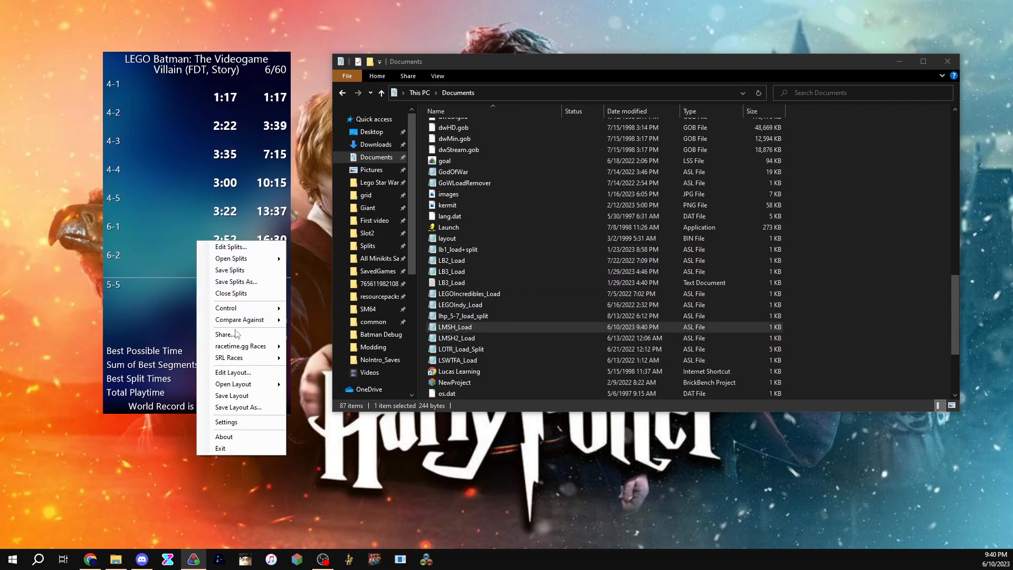
click(236, 375)
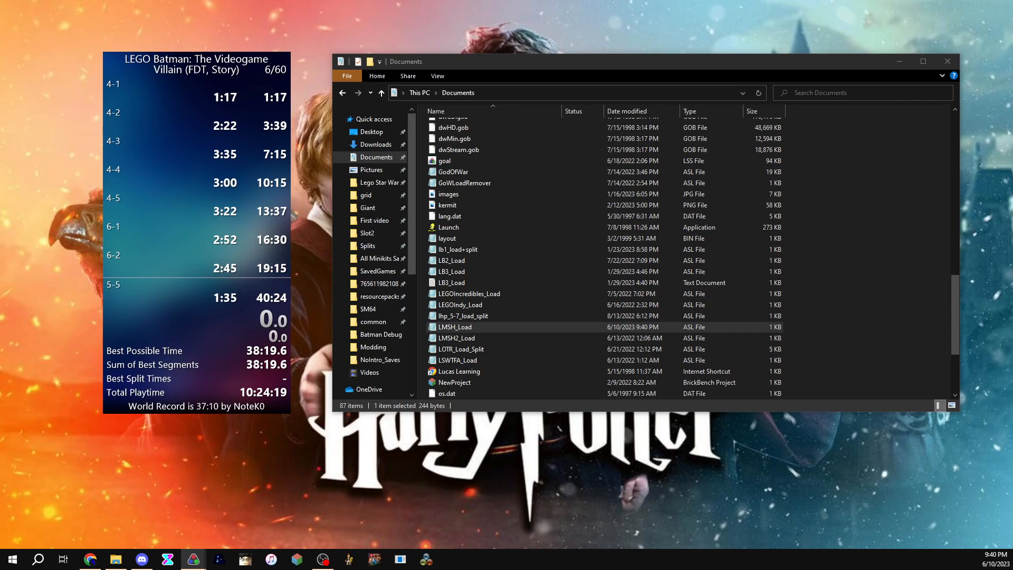
drag(910, 87, 438, 69)
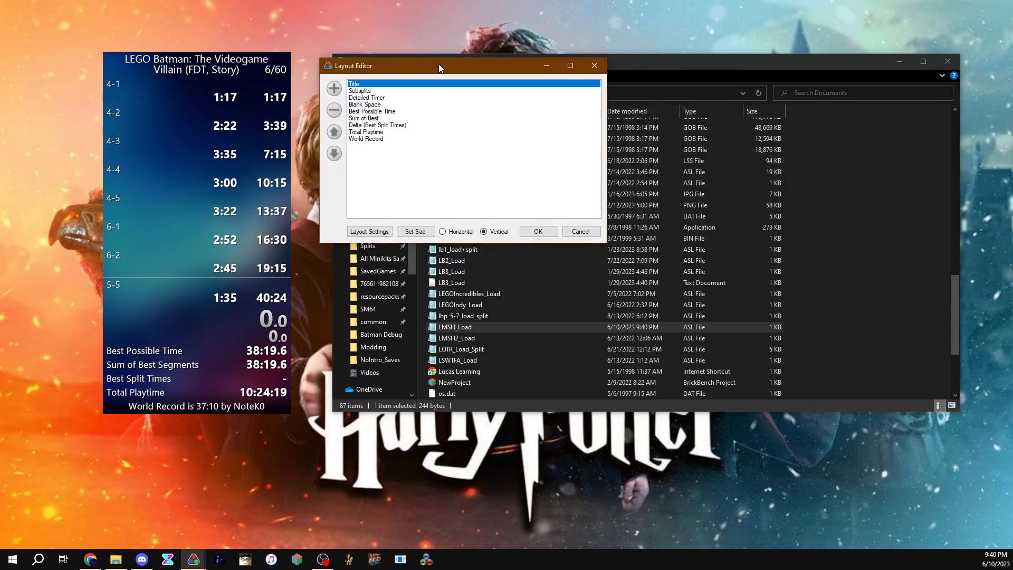
click(334, 88)
mouse_move(393, 135)
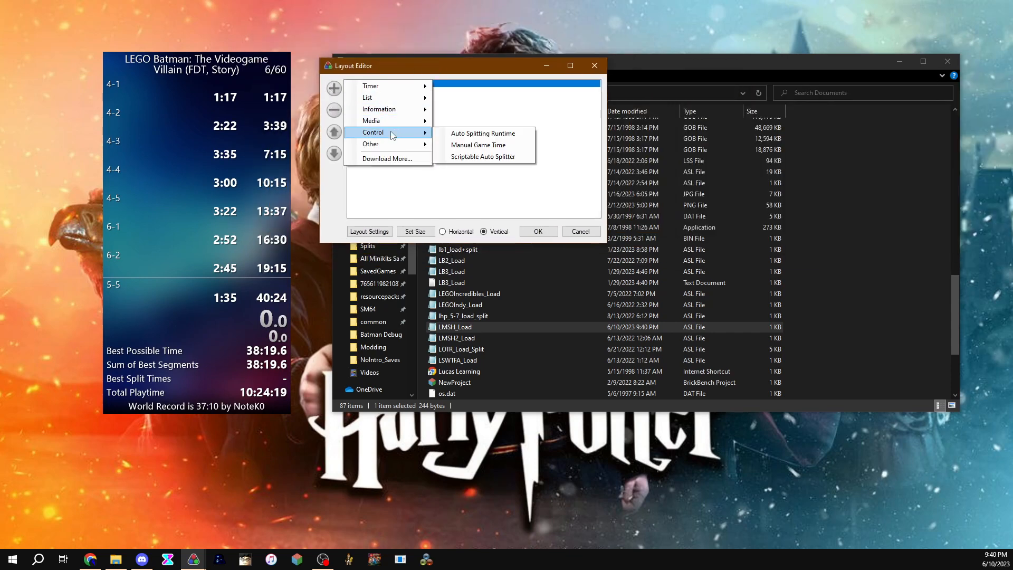
click(463, 156)
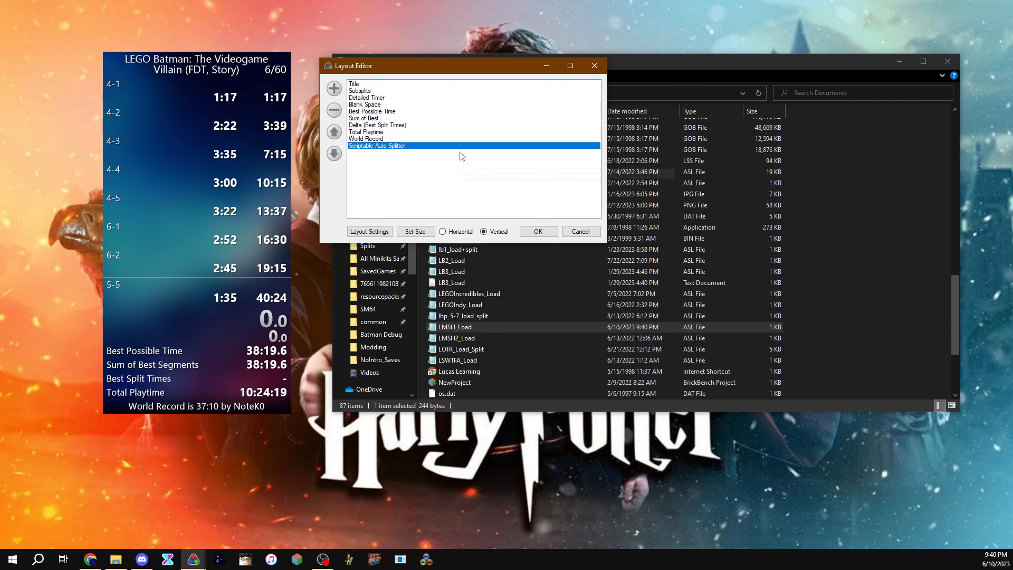
Step: In Layout Settings, load lb1_load+split.asl from Documents as the Scriptable Auto Splitter script path
click(369, 232)
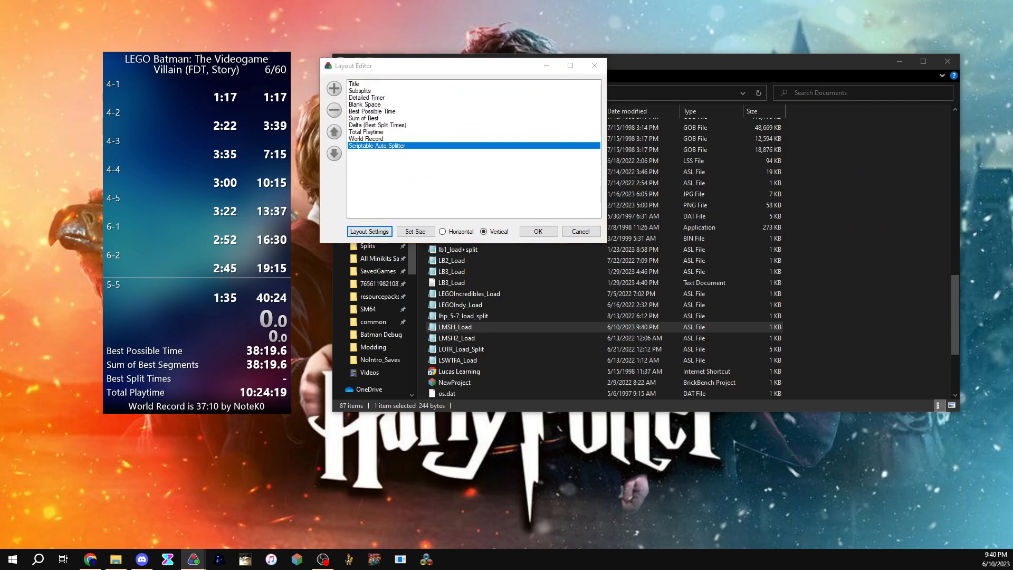
click(659, 48)
click(658, 48)
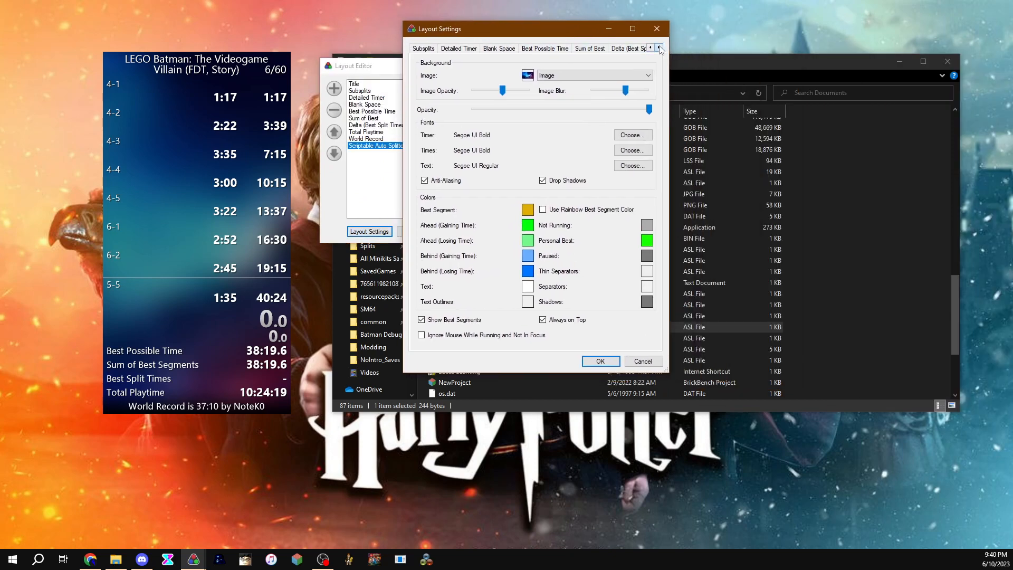
click(659, 48)
click(658, 48)
click(659, 48)
click(659, 48)
click(659, 48)
click(586, 48)
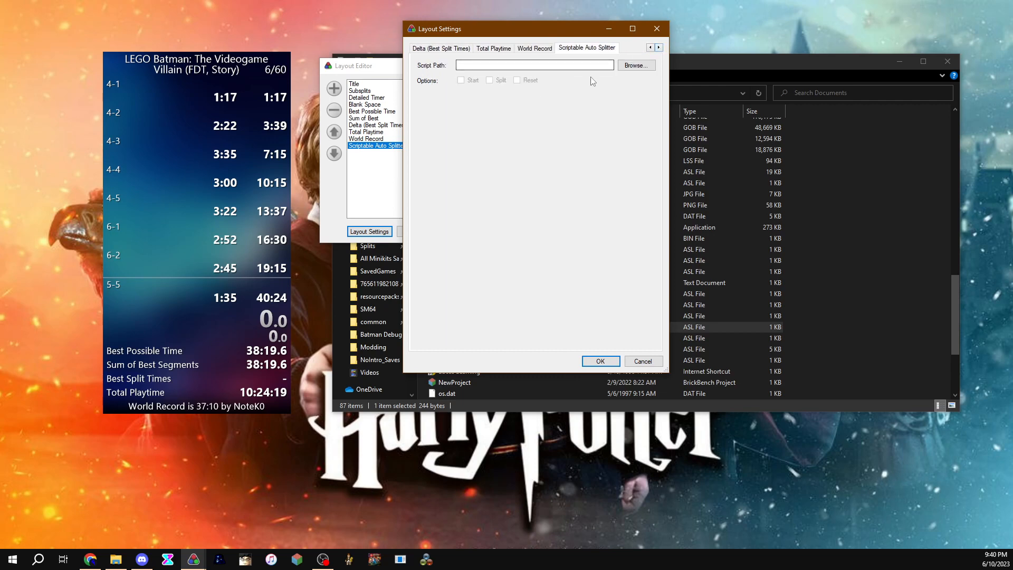
click(635, 65)
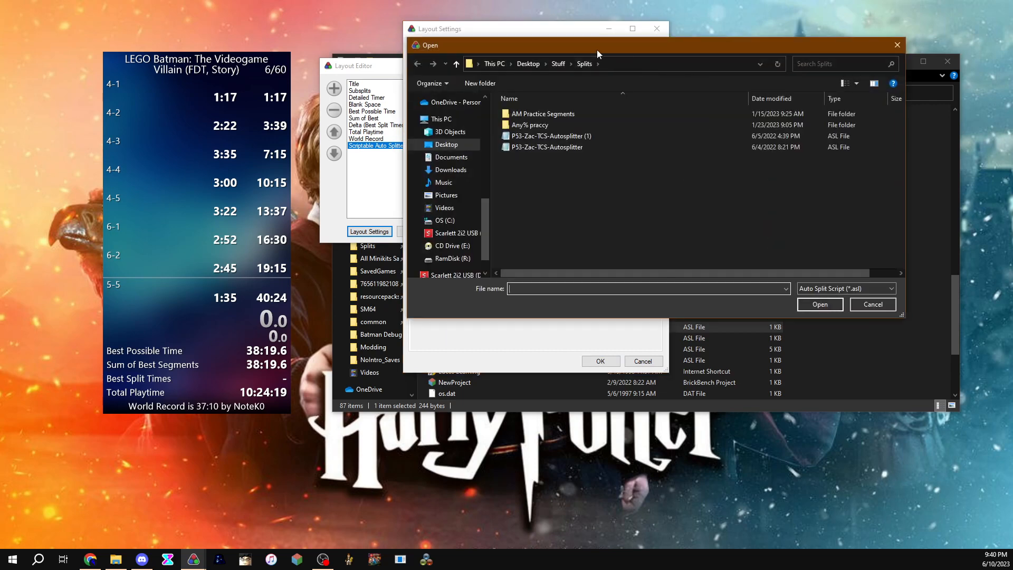
drag(598, 49, 622, 40)
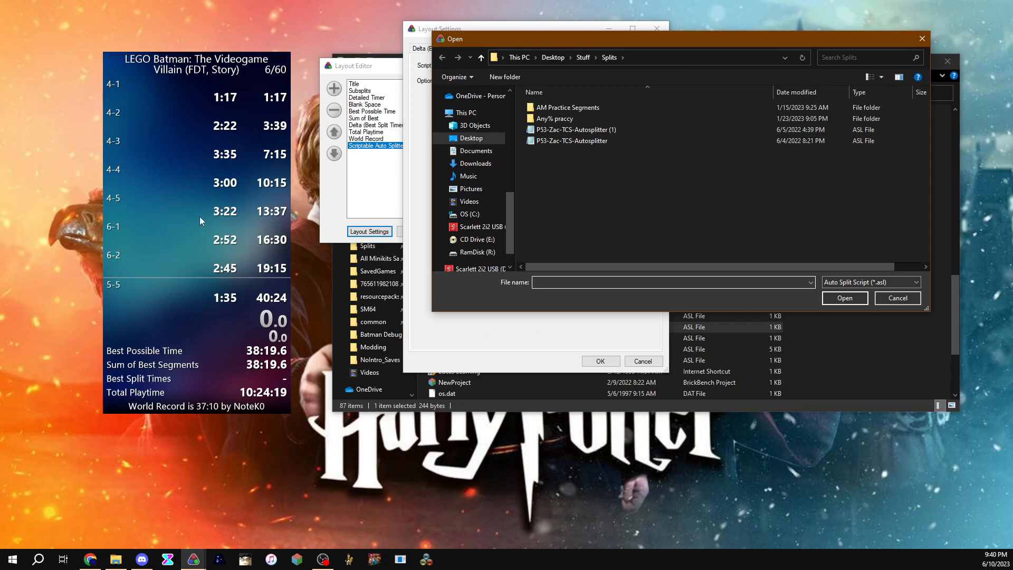
click(476, 150)
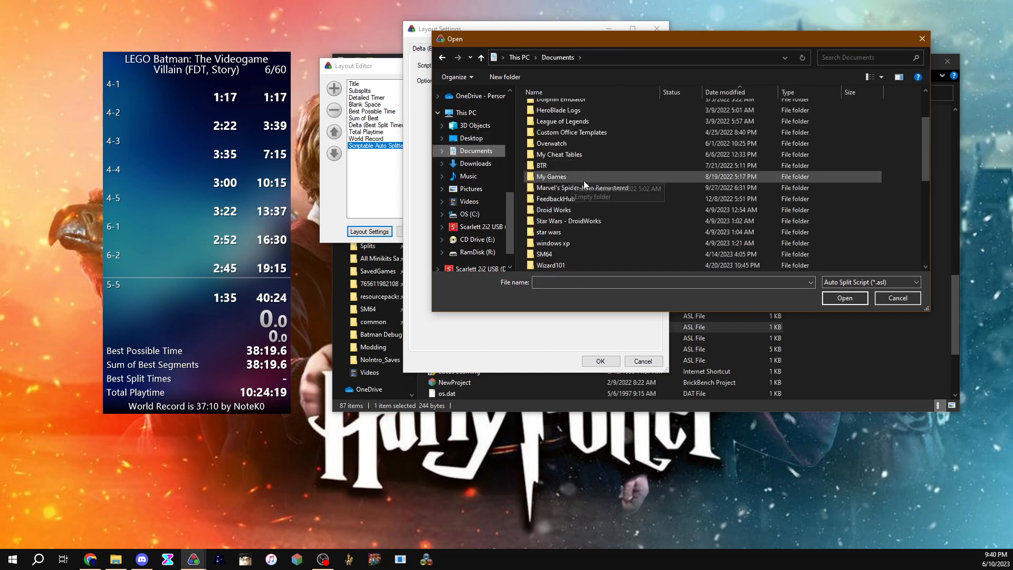
scroll(586, 186, down, 5)
scroll(586, 186, down, 3)
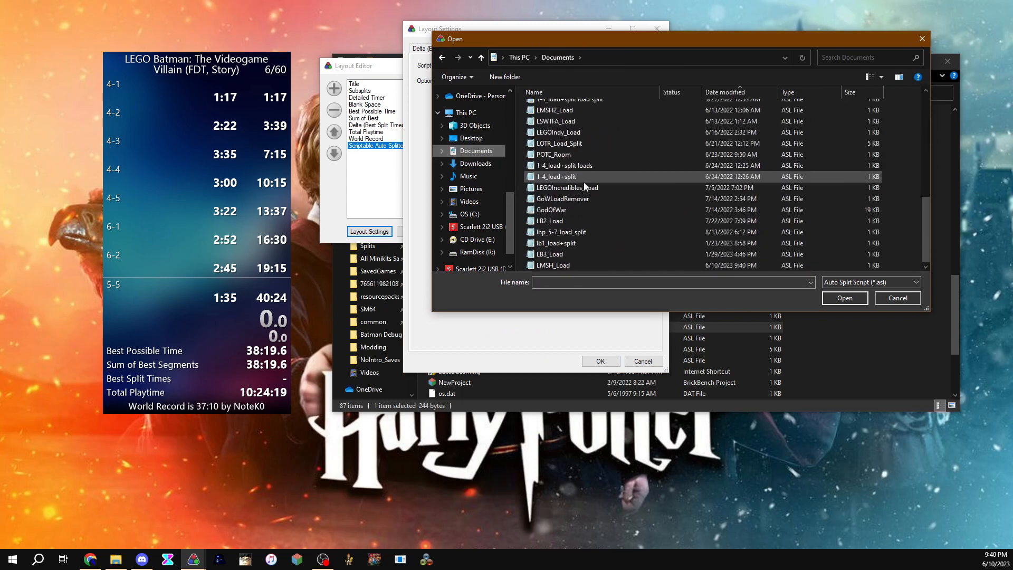
double_click(575, 246)
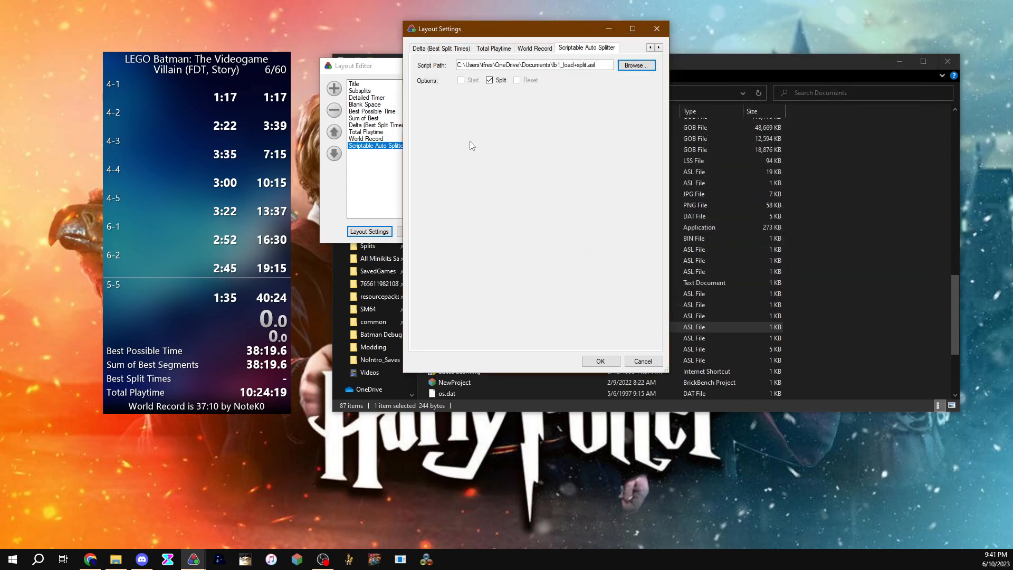
Step: Apply the Scriptable Auto Splitter settings with the Split option checked
click(497, 83)
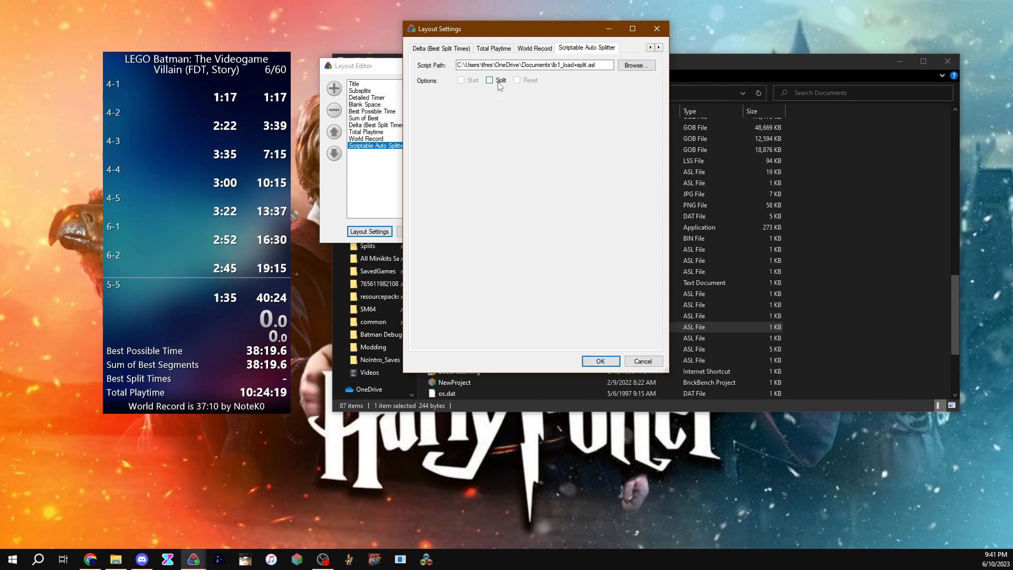
click(499, 83)
click(598, 361)
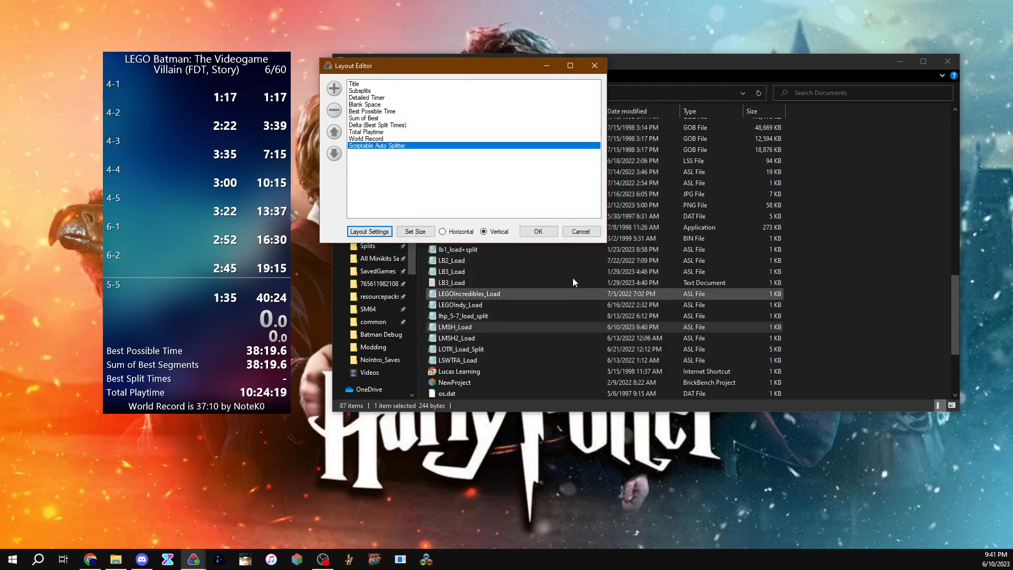
Step: Set the Detailed Timer component's timing method to Real Time in Layout Settings
click(379, 231)
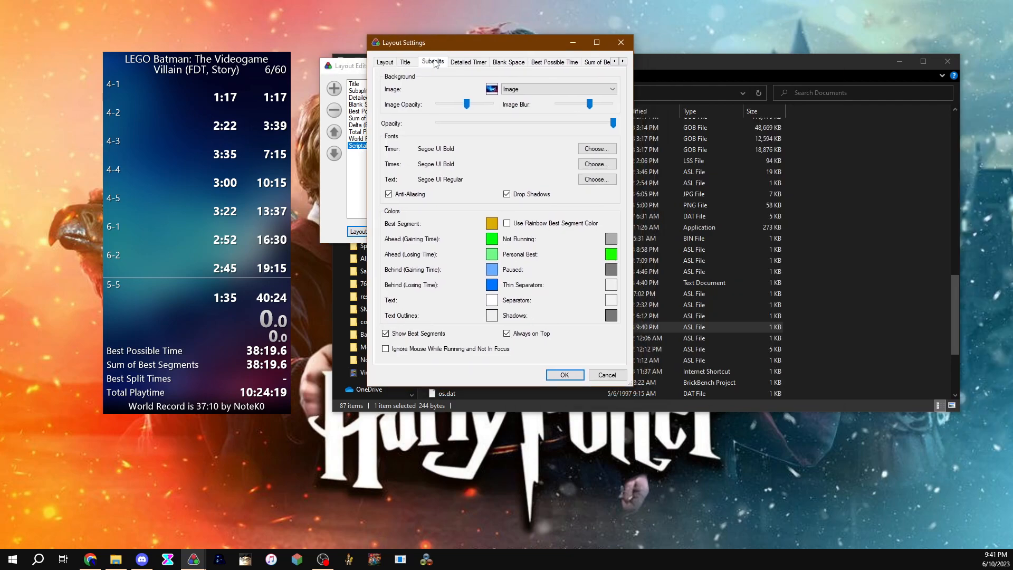
click(432, 61)
click(474, 63)
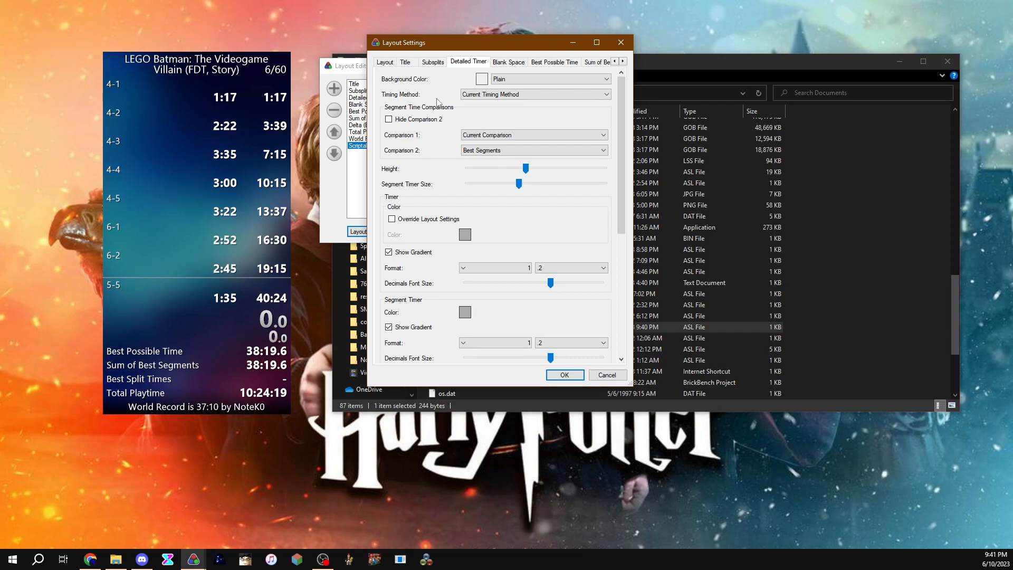
click(498, 98)
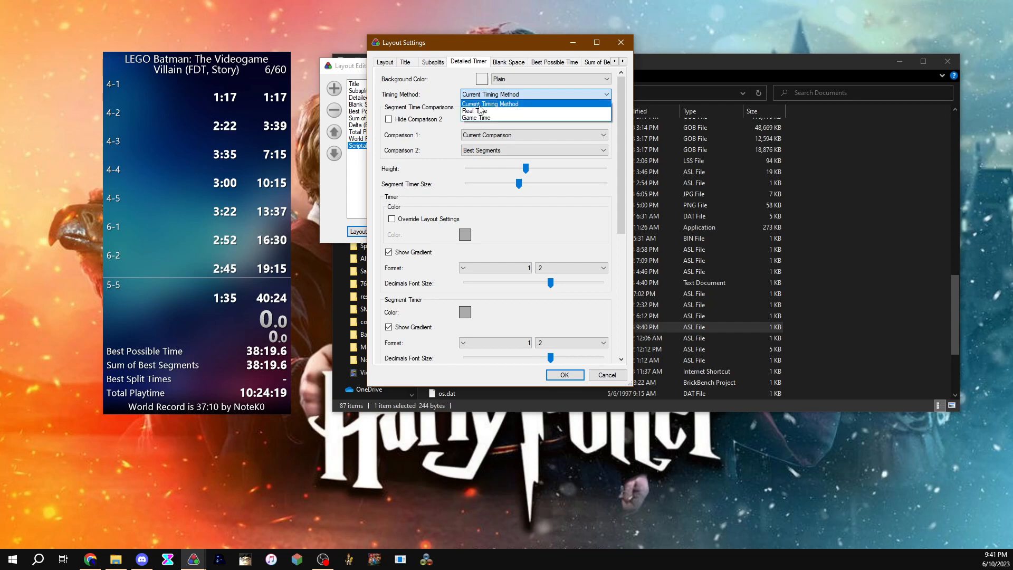
click(478, 105)
Step: Review the remaining component tabs through Scriptable Auto Splitter and apply the layout settings
click(507, 62)
click(555, 63)
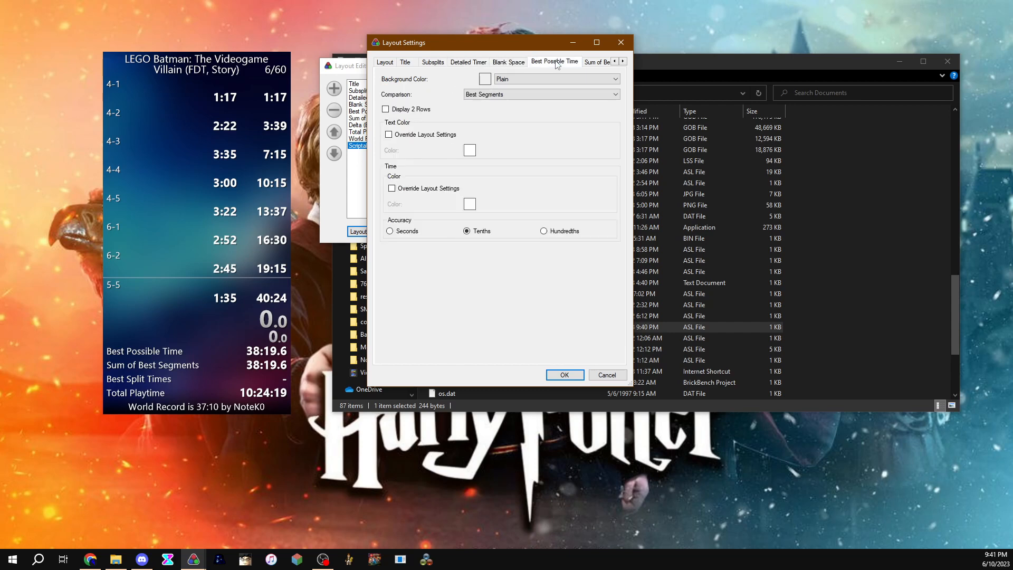
click(596, 63)
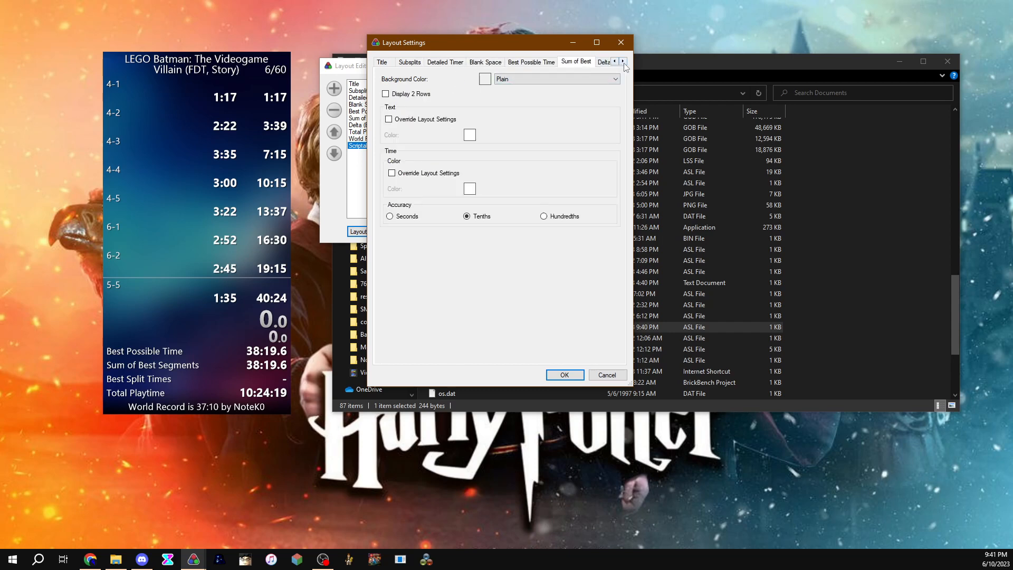
click(624, 63)
click(603, 63)
click(624, 63)
click(624, 63)
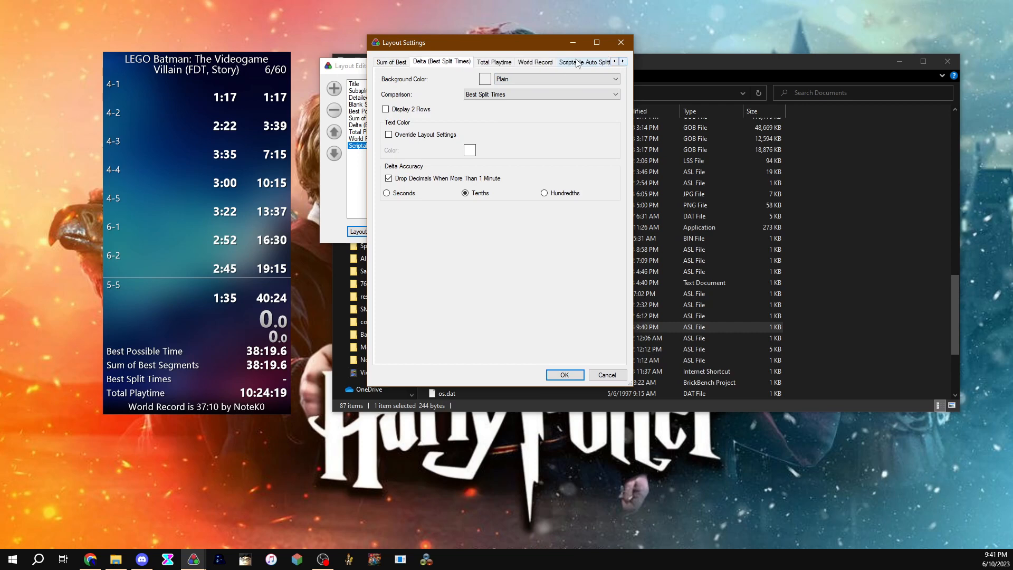
click(498, 62)
click(544, 62)
click(575, 62)
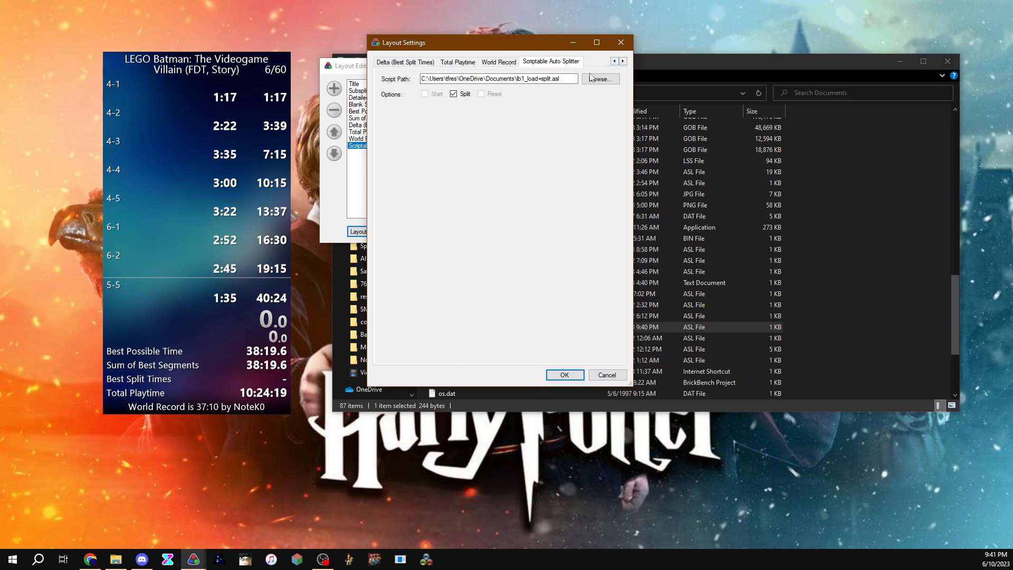
click(565, 375)
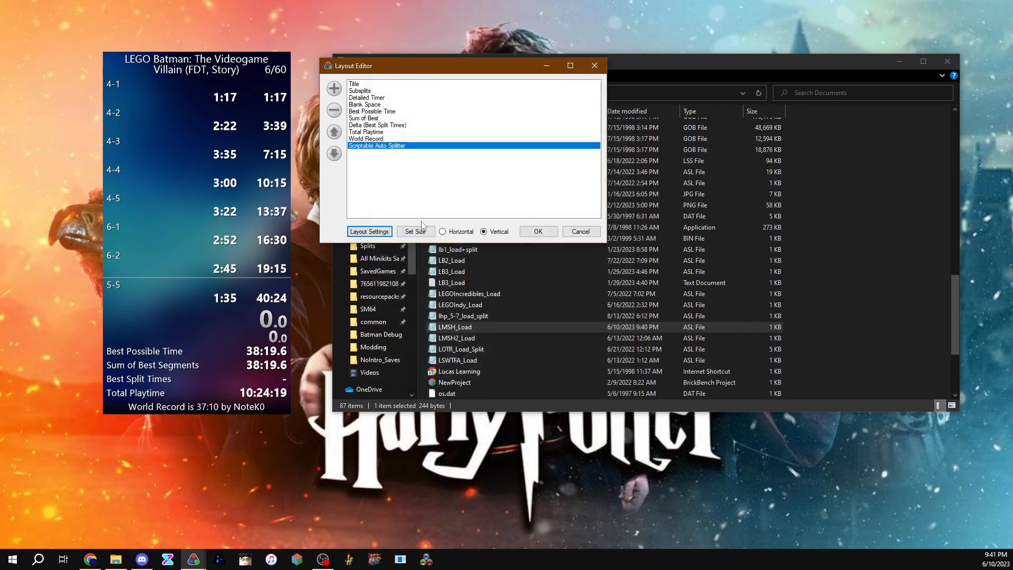
Step: Add a Timer component from the Timer category to the layout
click(334, 88)
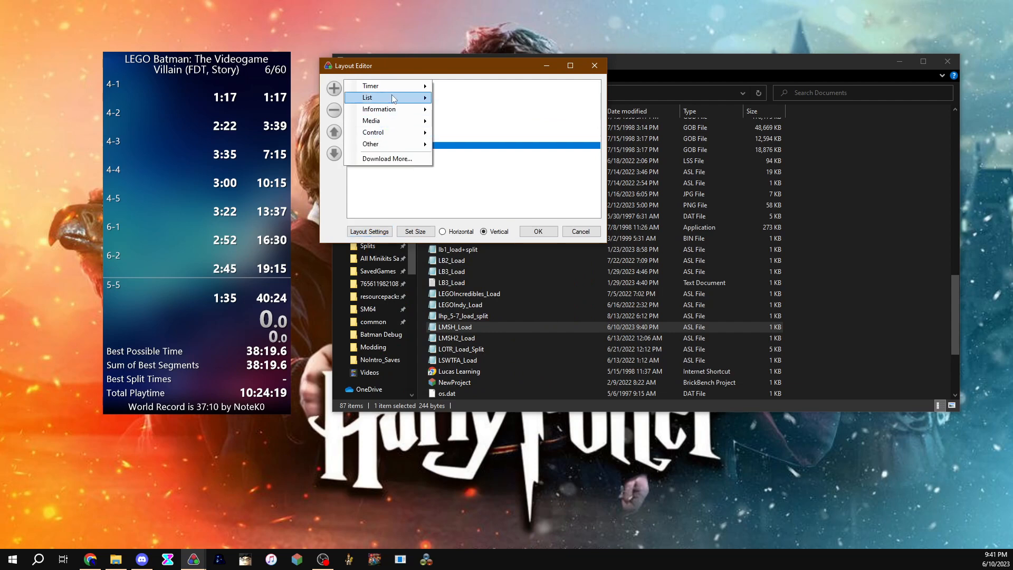
mouse_move(422, 91)
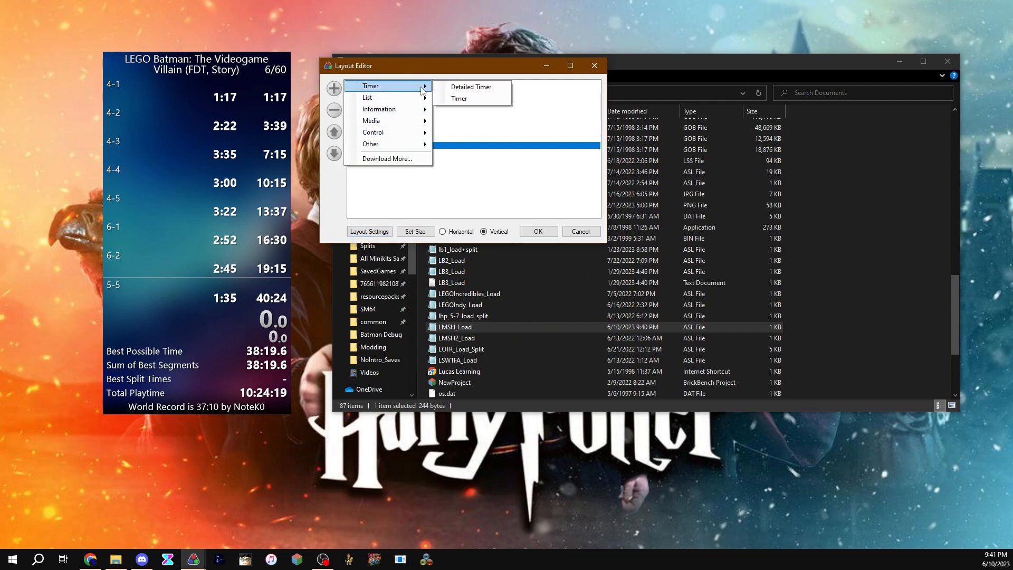
click(458, 99)
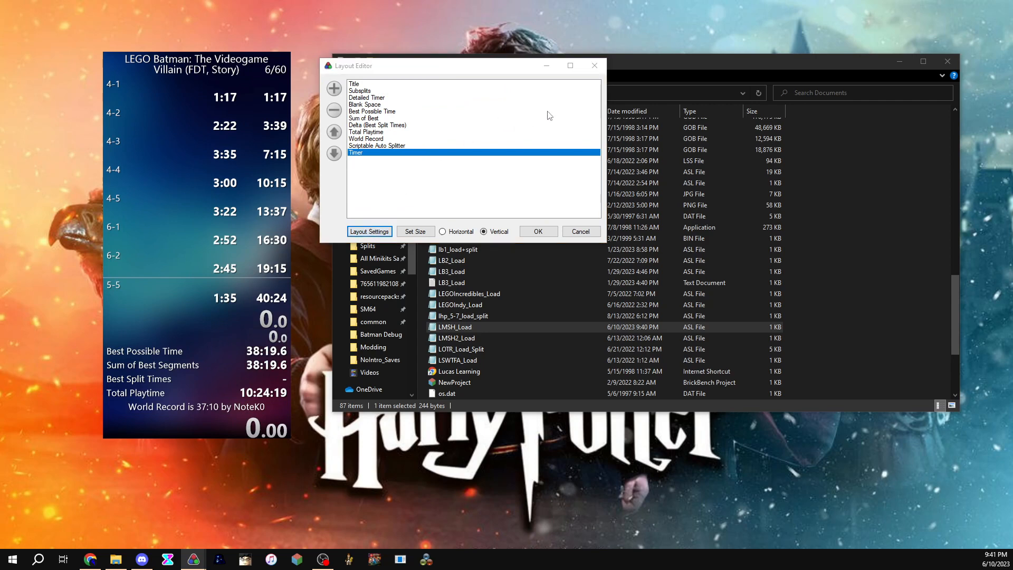
Step: Try setting the Timer component's timing method to Real Time in Layout Settings, then cancel
drag(675, 87, 519, 61)
click(673, 78)
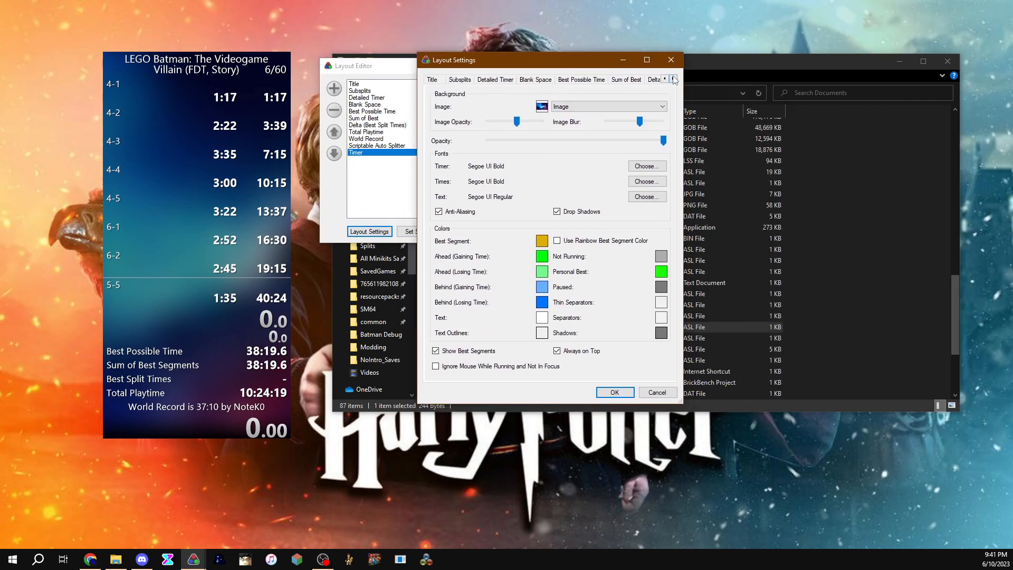
click(673, 78)
click(673, 79)
click(673, 79)
click(673, 78)
click(673, 79)
click(673, 78)
click(642, 79)
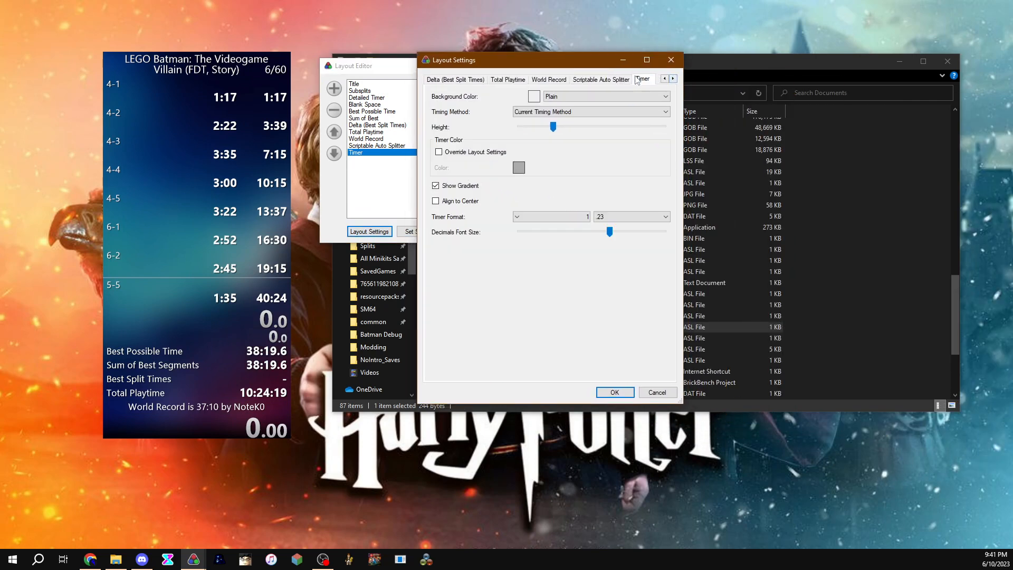
click(548, 111)
click(549, 128)
click(657, 392)
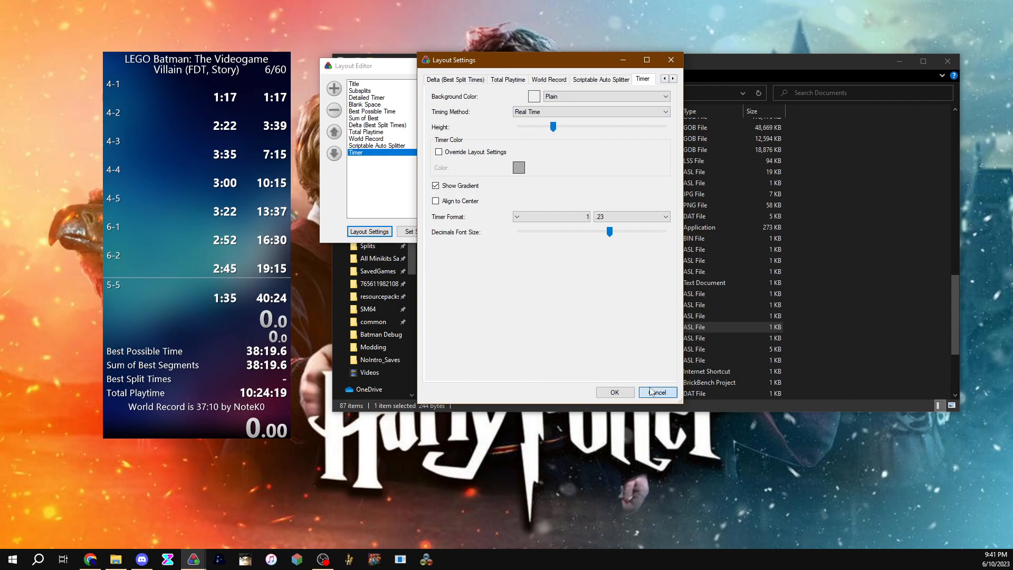
Step: Remove the Timer component and apply the Layout Editor changes
click(335, 110)
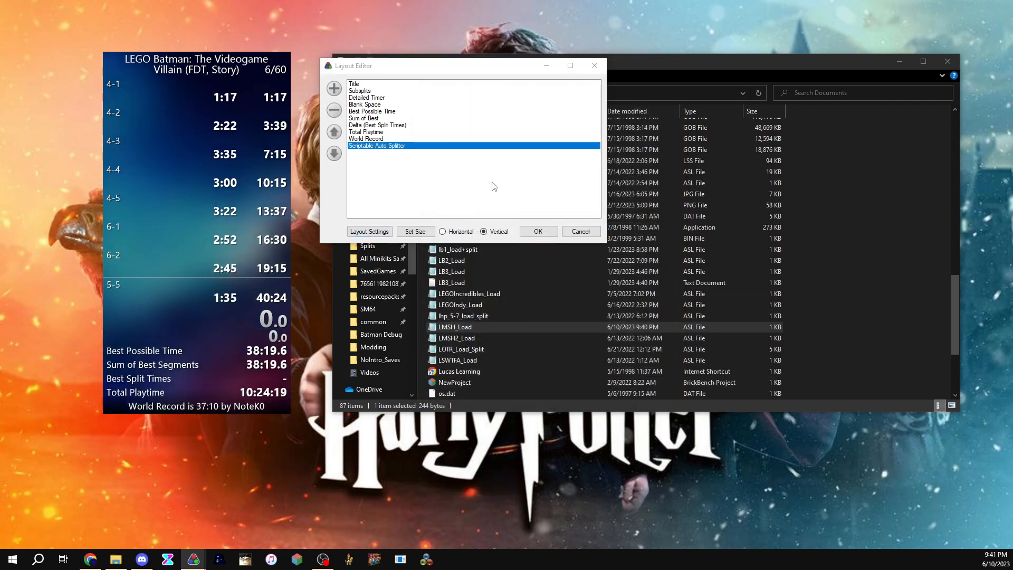
click(537, 231)
Step: Change the timer's Compare Against setting from its context options
drag(238, 219, 279, 208)
right_click(270, 209)
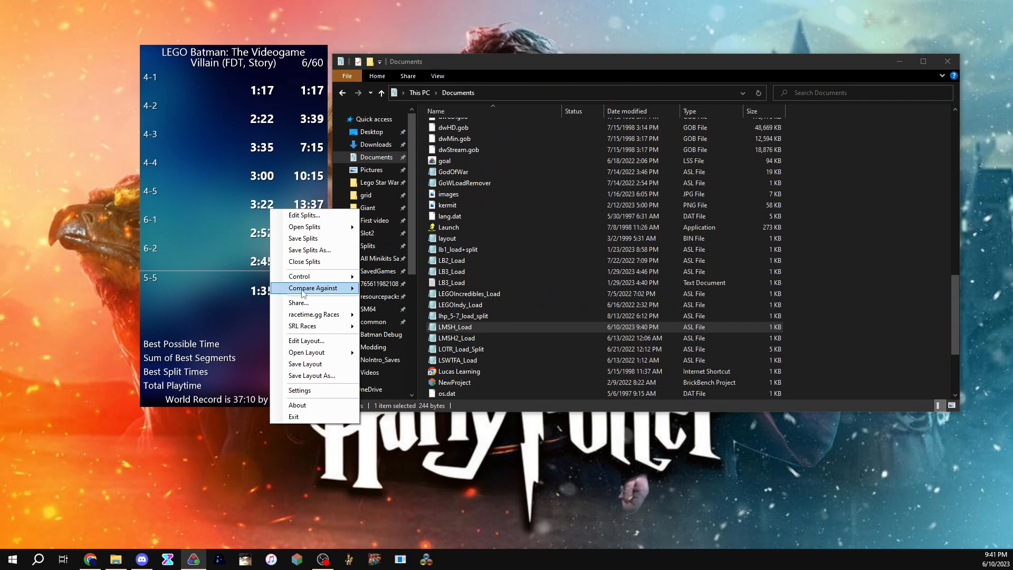
mouse_move(306, 289)
click(394, 400)
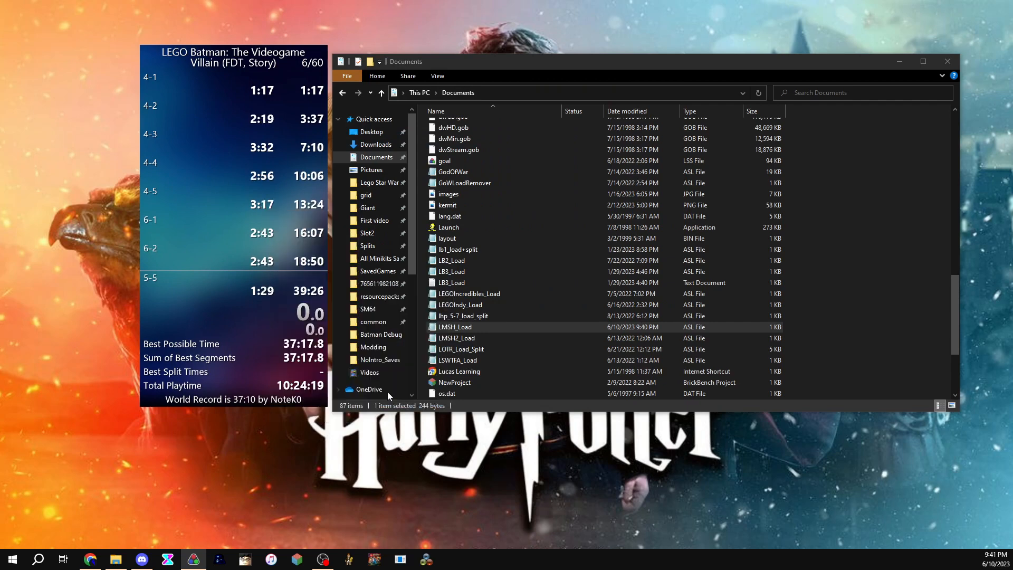
Step: Scroll through the timer's splits list to review all segments
mouse_move(231, 245)
mouse_down()
mouse_move(210, 251)
mouse_move(215, 263)
mouse_move(235, 254)
mouse_move(224, 256)
mouse_up()
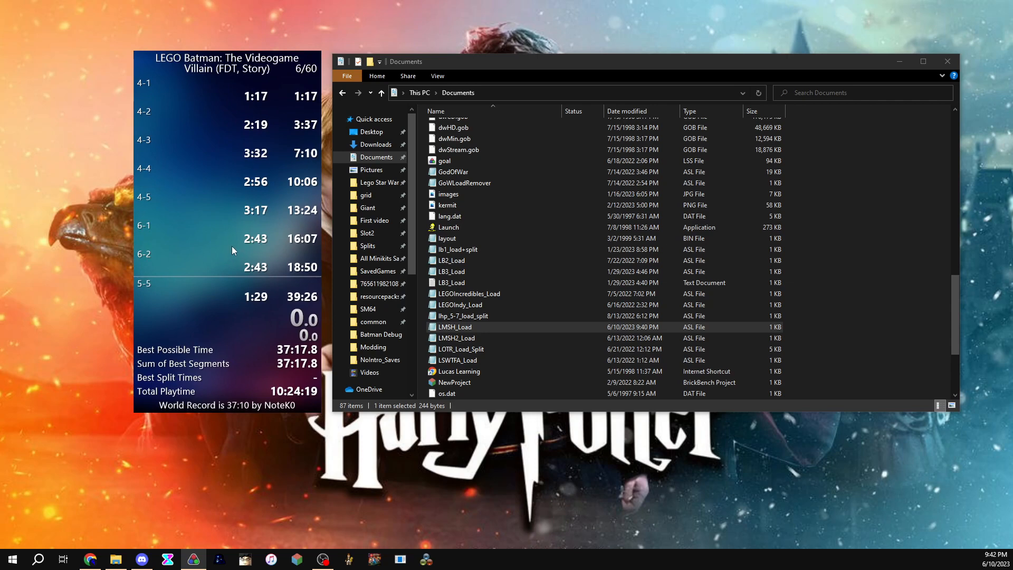
scroll(232, 246, down, 5)
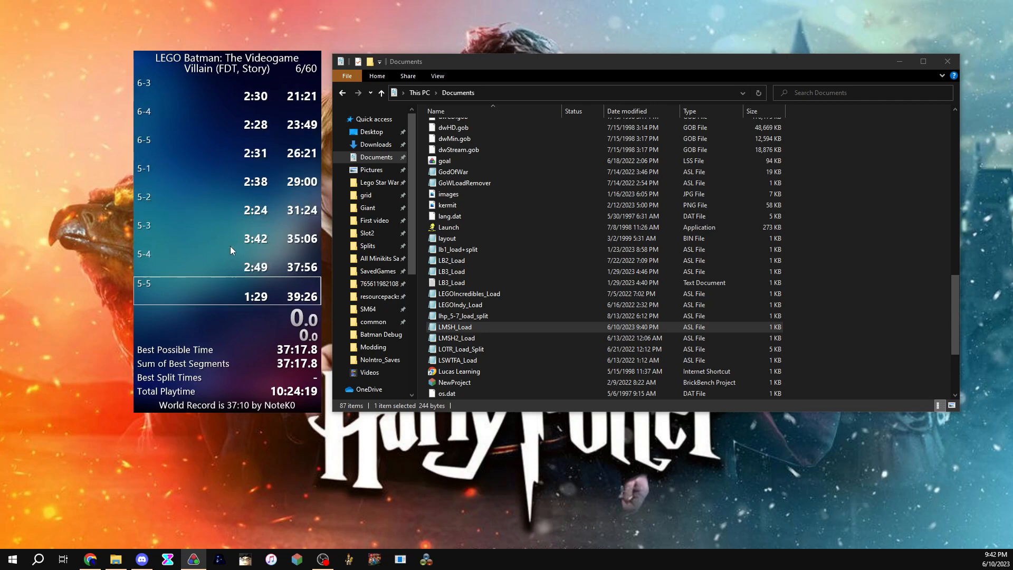
scroll(230, 246, up, 5)
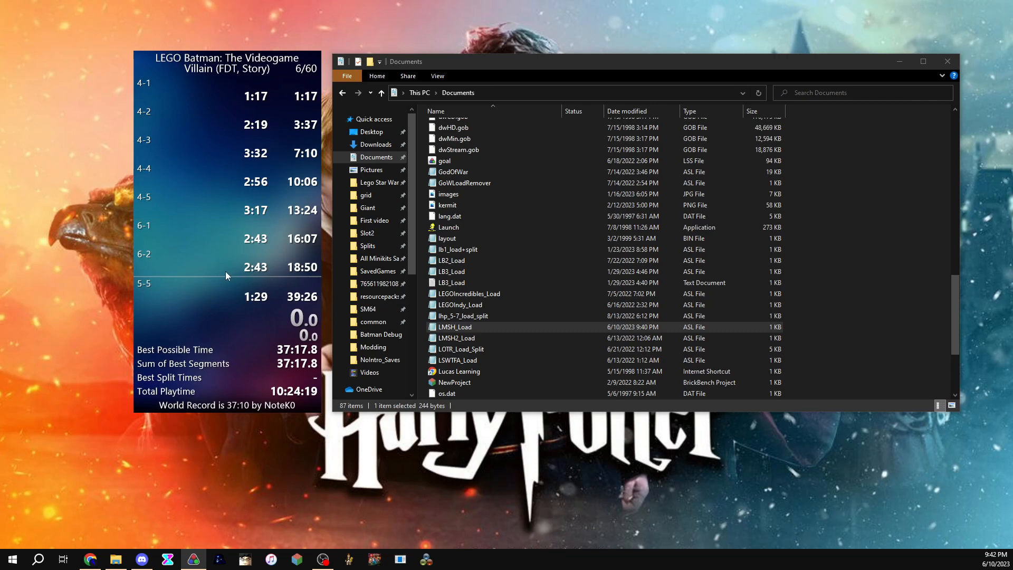
Step: Open the Room_splits.lss splits for LEGO Star Wars: The Complete Saga Any% (PC, Solo) without saving the current splits
drag(220, 267, 199, 260)
right_click(199, 261)
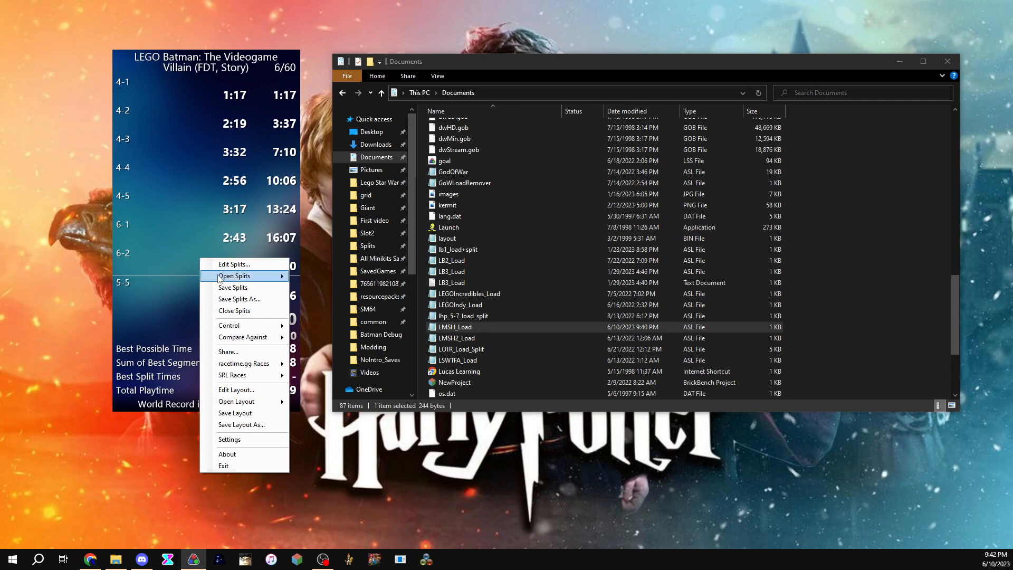
mouse_move(235, 279)
mouse_move(397, 289)
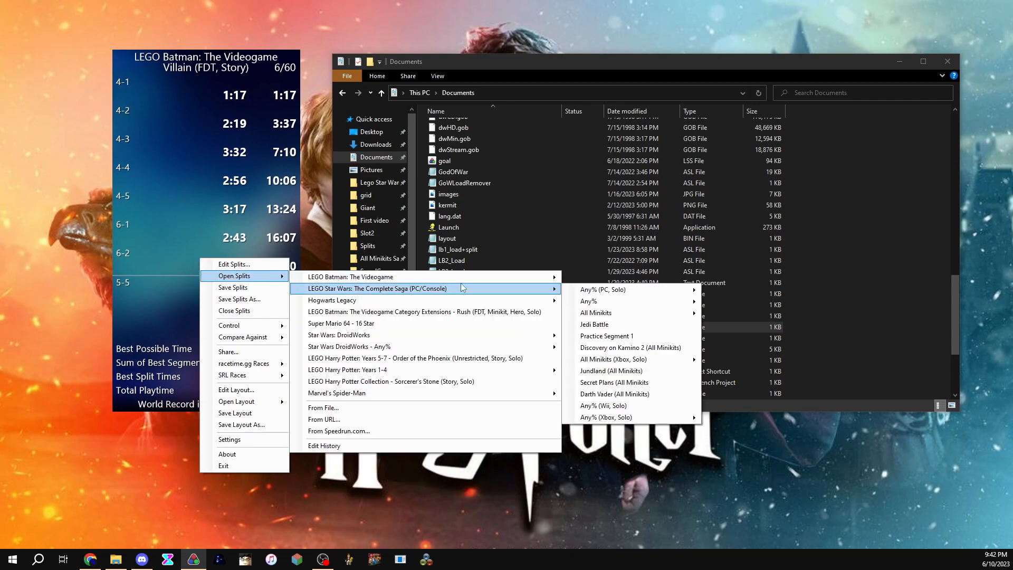
mouse_move(619, 291)
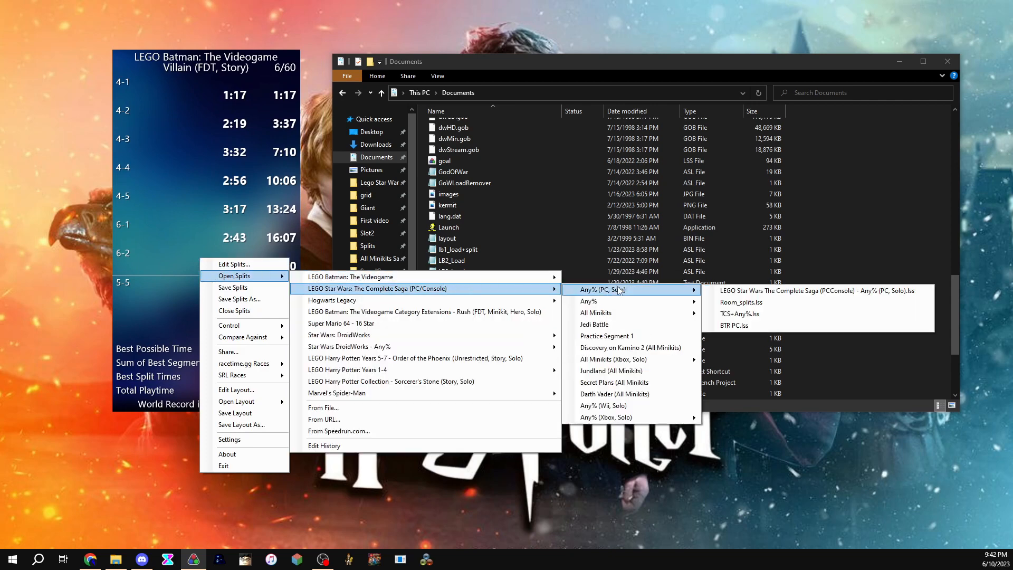
click(742, 303)
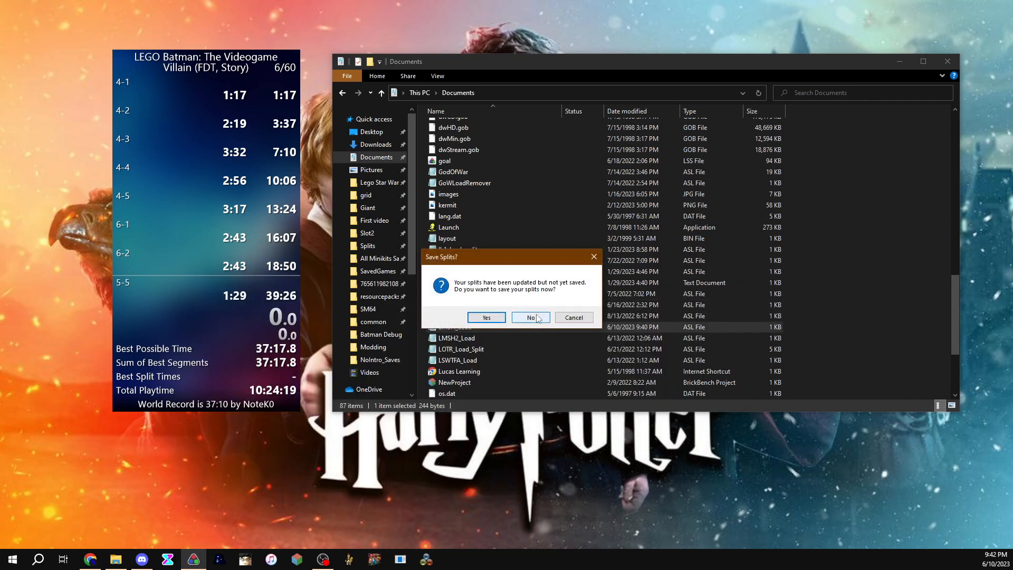
click(532, 317)
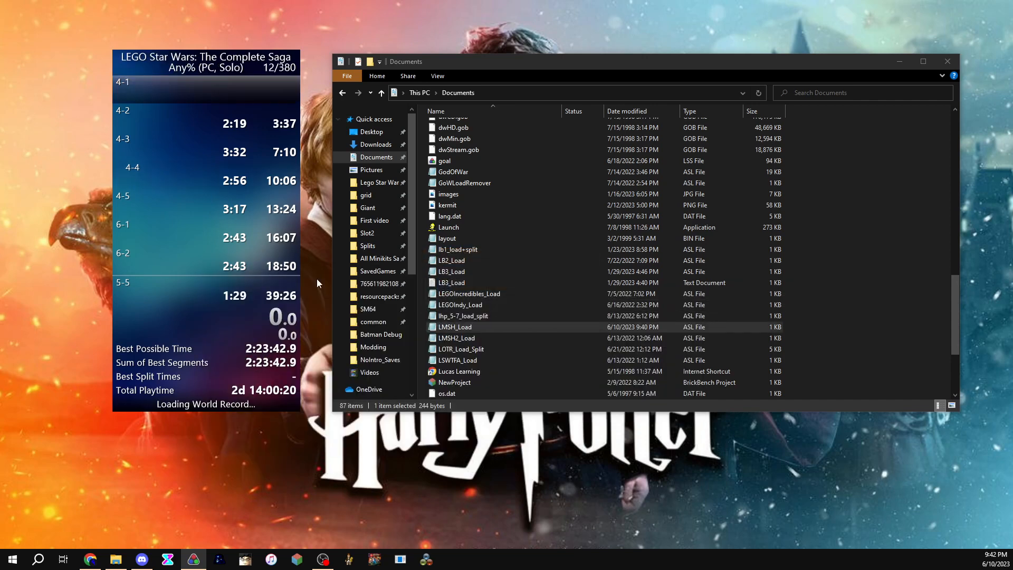
Step: Open the new_test layout without saving the current layout
right_click(196, 237)
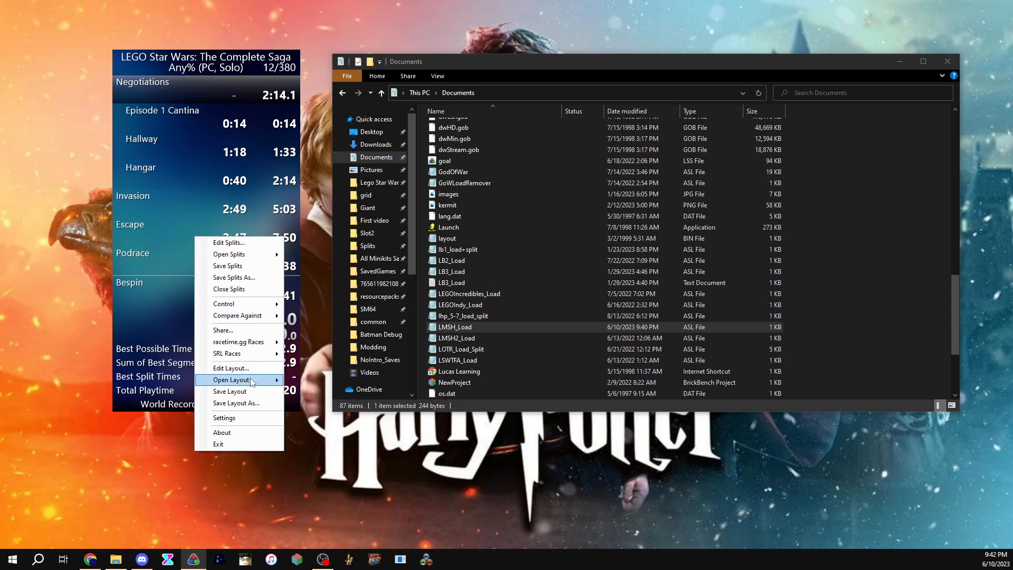
mouse_move(257, 381)
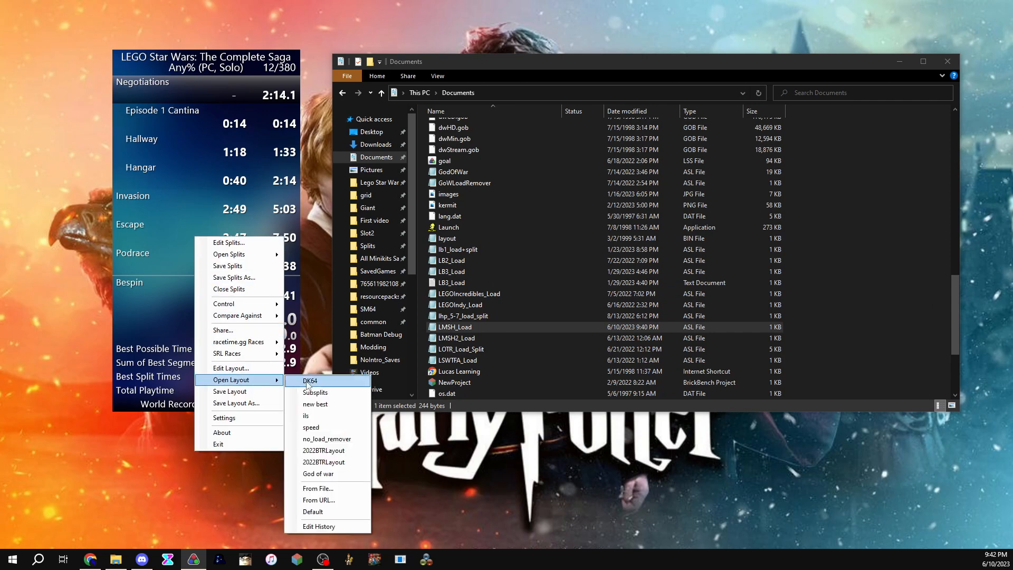
click(317, 395)
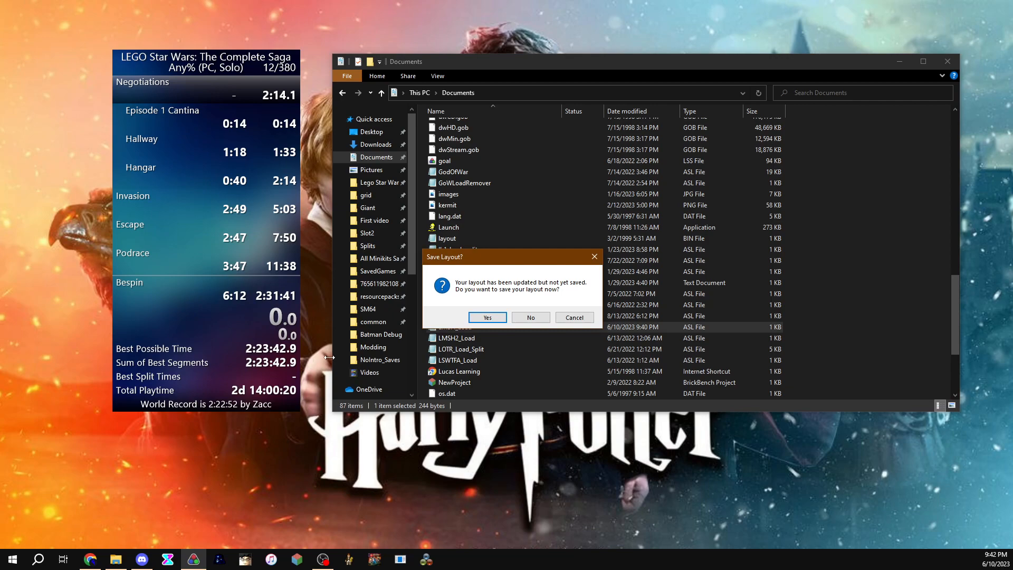
click(527, 318)
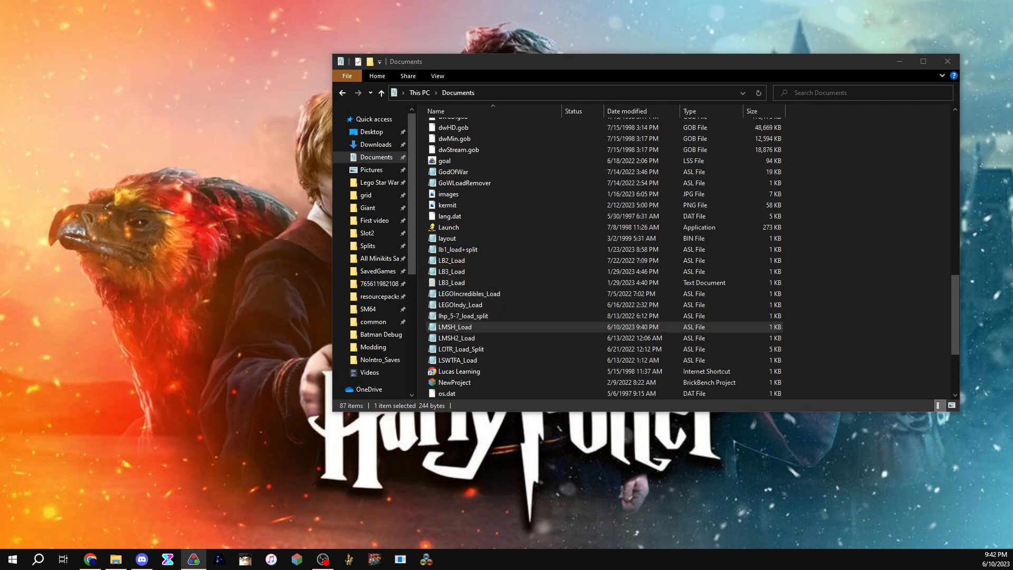
Step: Open the Splits Editor and its auto splitter Settings
right_click(200, 223)
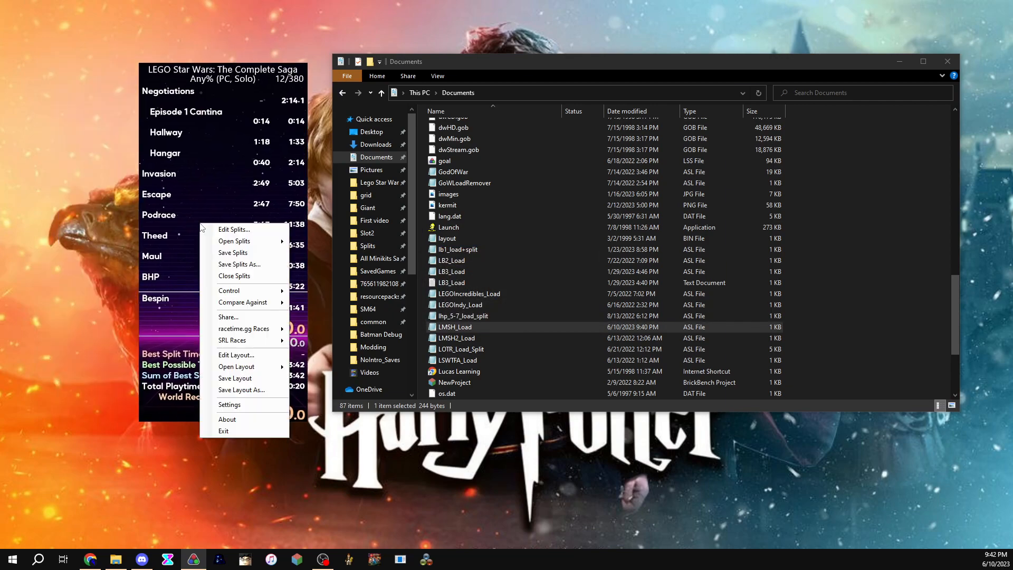
click(216, 228)
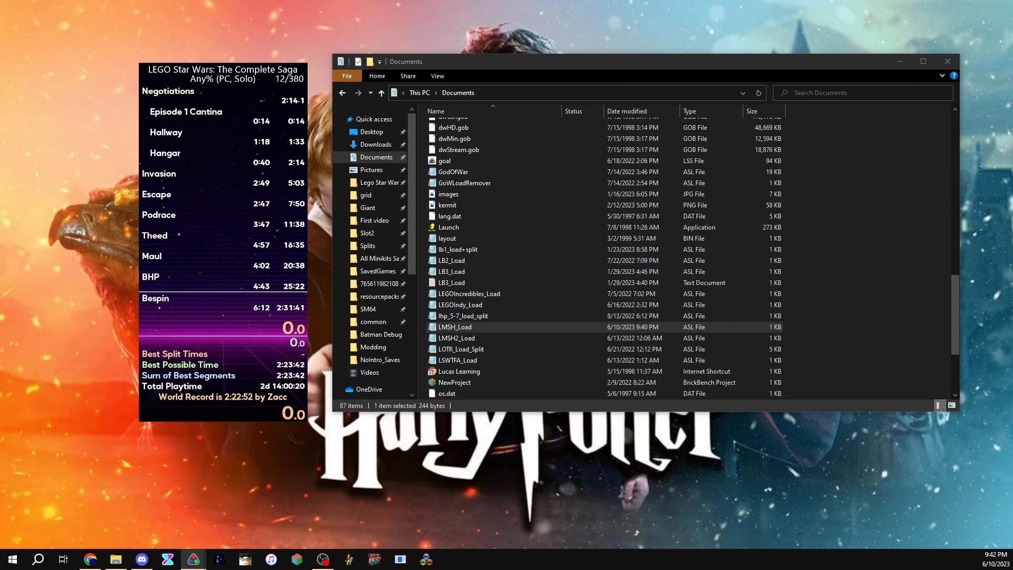
drag(325, 27, 235, 38)
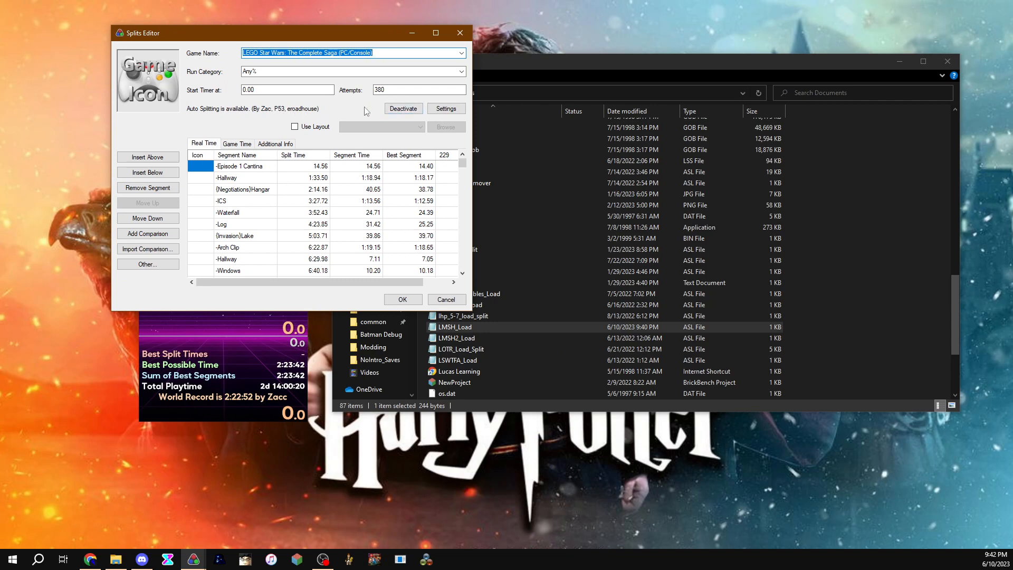
click(446, 110)
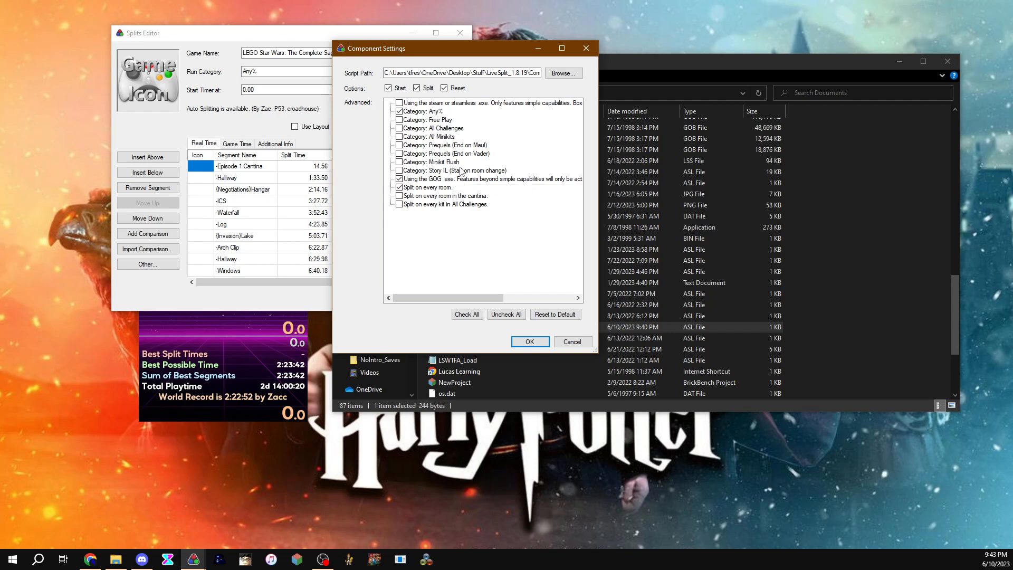
Step: Switch the auto splitter from the GOG executable option to the Steam executable option and back to GOG
mouse_move(441, 298)
mouse_down()
mouse_move(526, 304)
mouse_move(422, 305)
mouse_up()
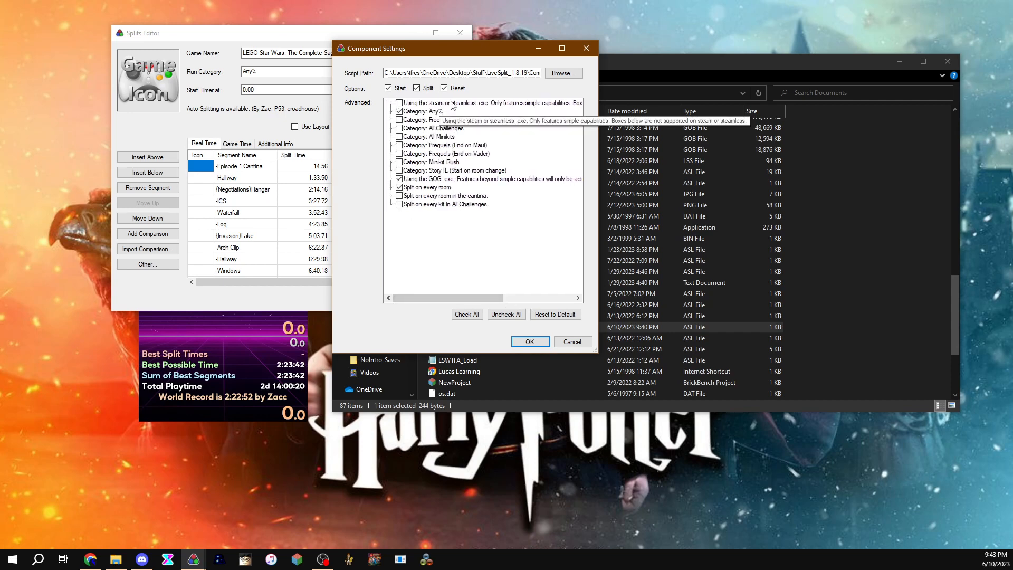
click(399, 179)
click(399, 187)
click(399, 104)
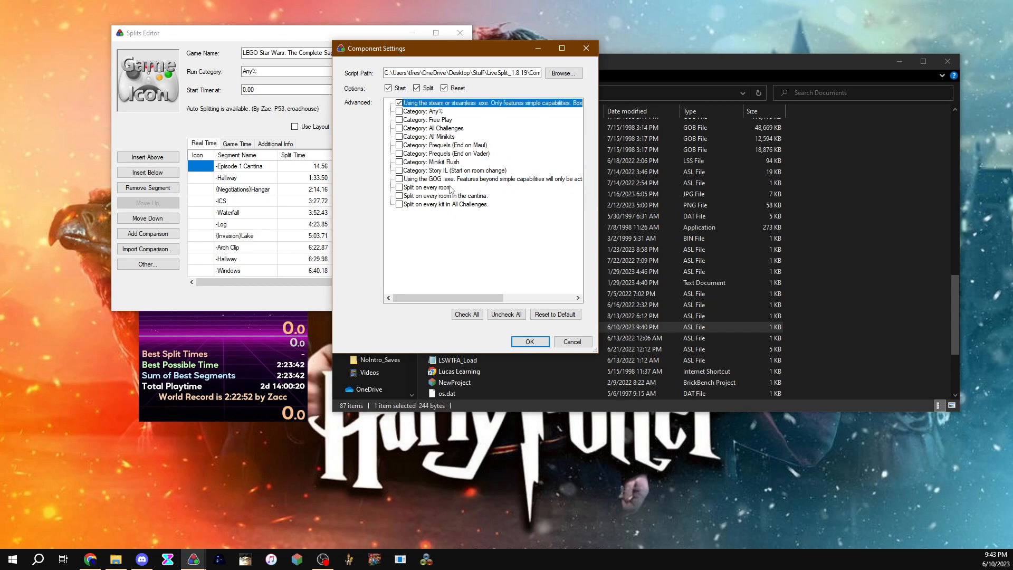
drag(412, 299, 390, 298)
click(399, 103)
click(400, 179)
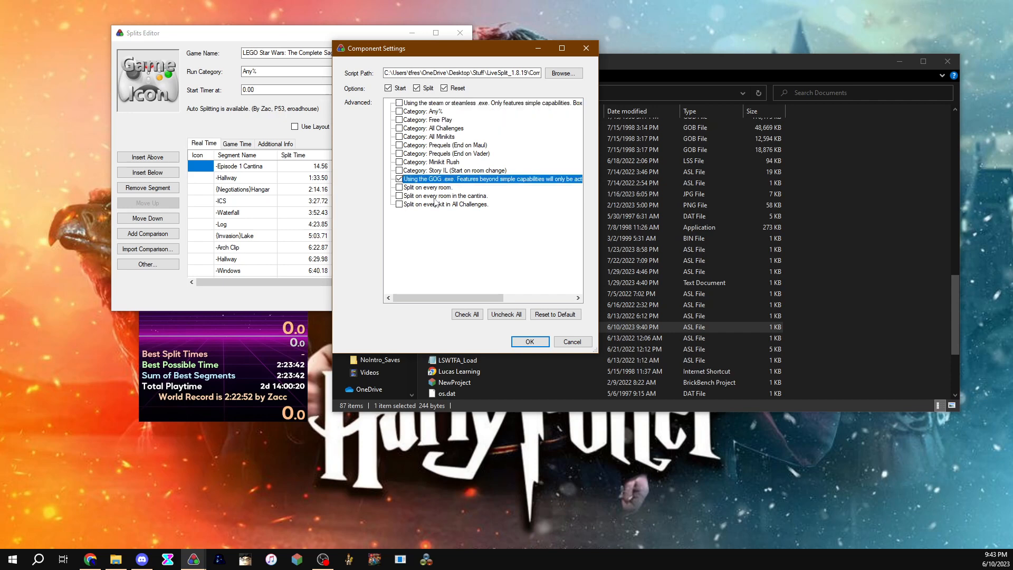
Step: Enable the Any% category and Split on every room options, then confirm the auto splitter settings and close the Splits Editor
click(399, 111)
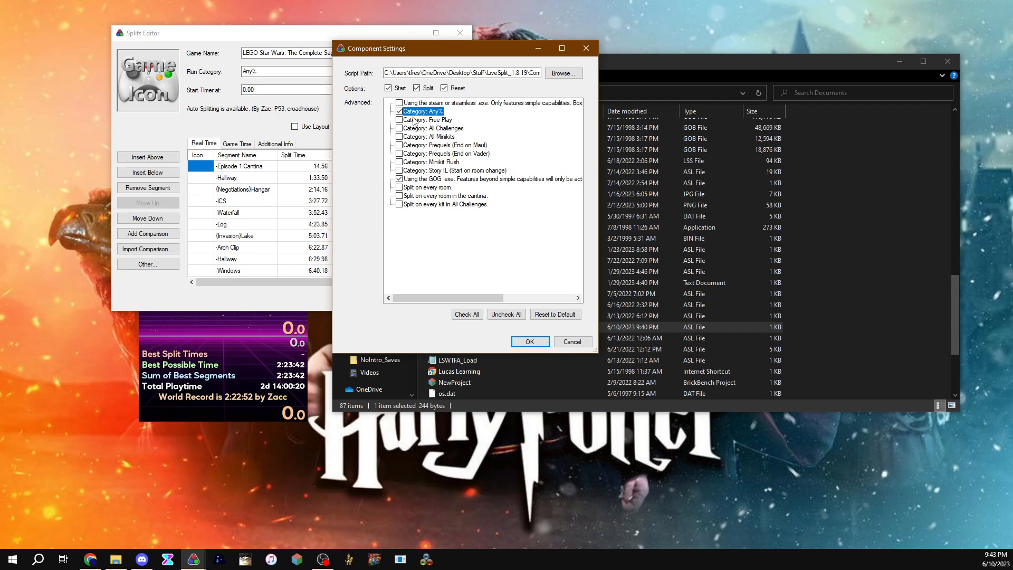
click(400, 188)
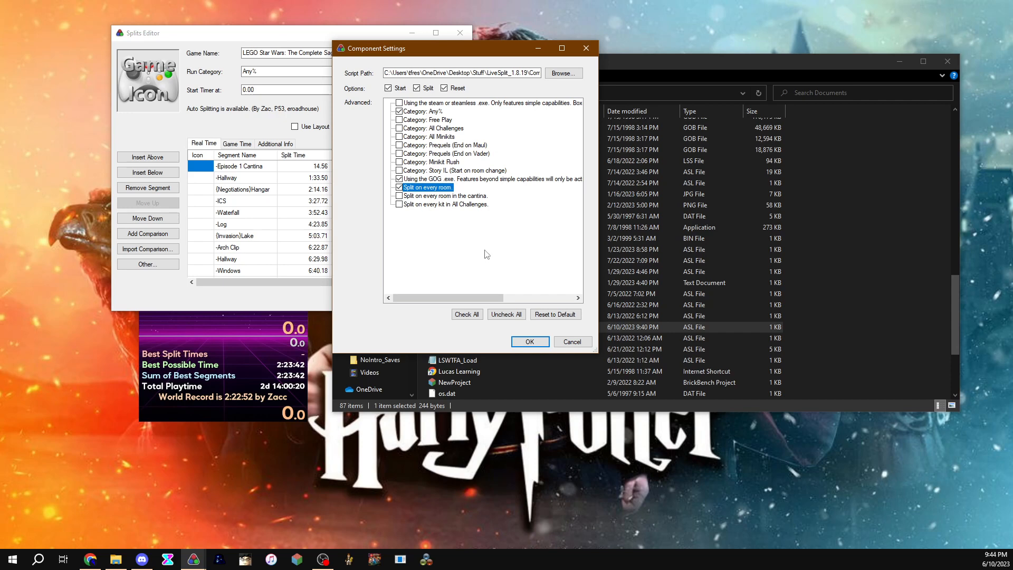
click(529, 342)
click(406, 298)
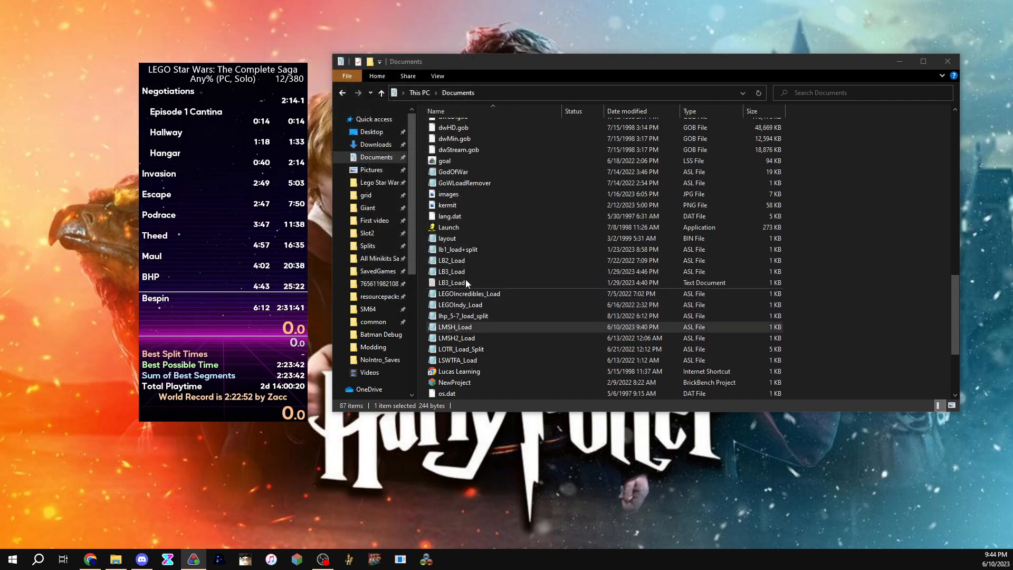
Step: Open the 1-4_load+split script from the Documents folder in Notepad to read it, then close it
scroll(487, 344, down, 2)
scroll(487, 344, up, 2)
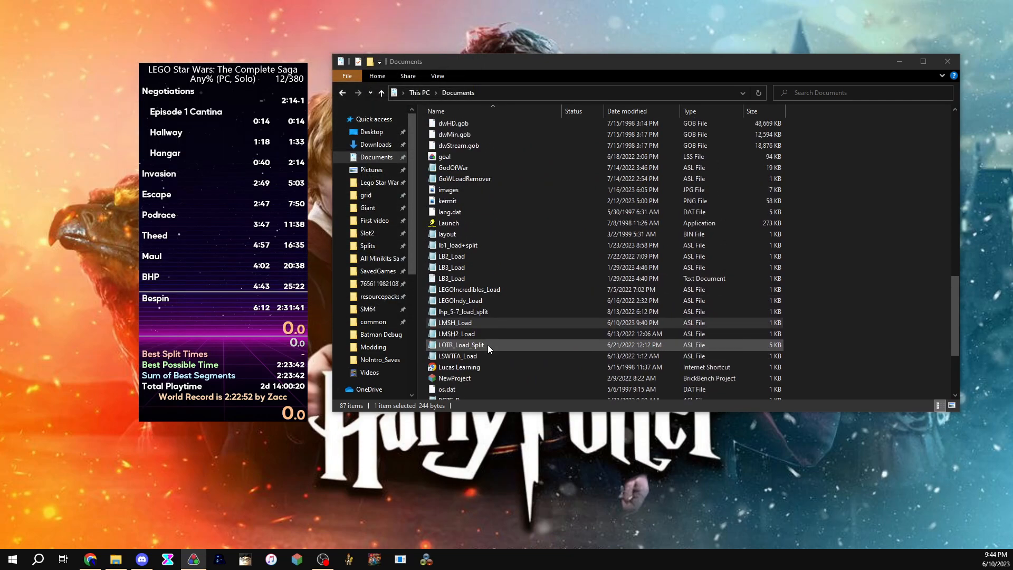
scroll(469, 290, up, 11)
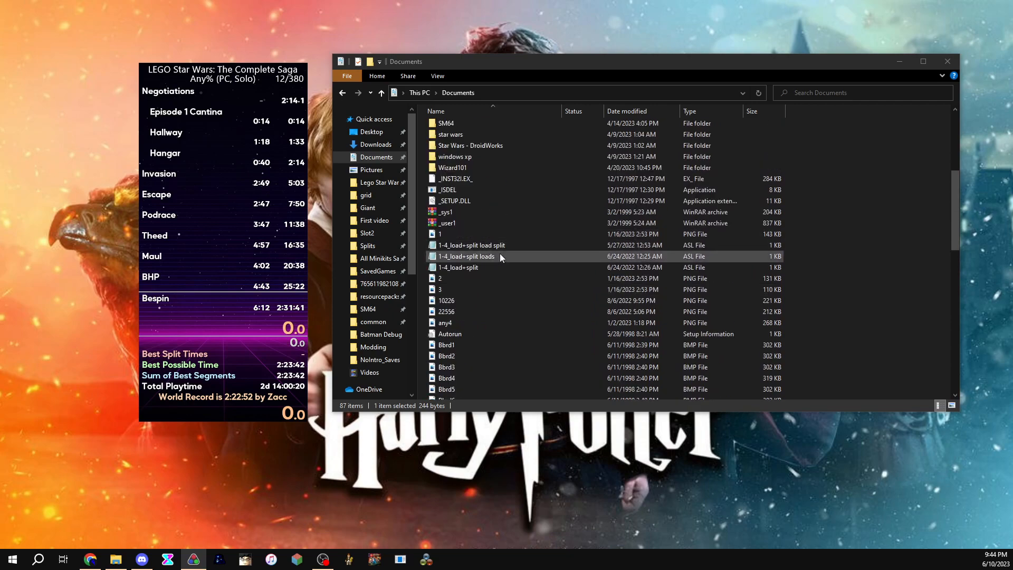
double_click(499, 266)
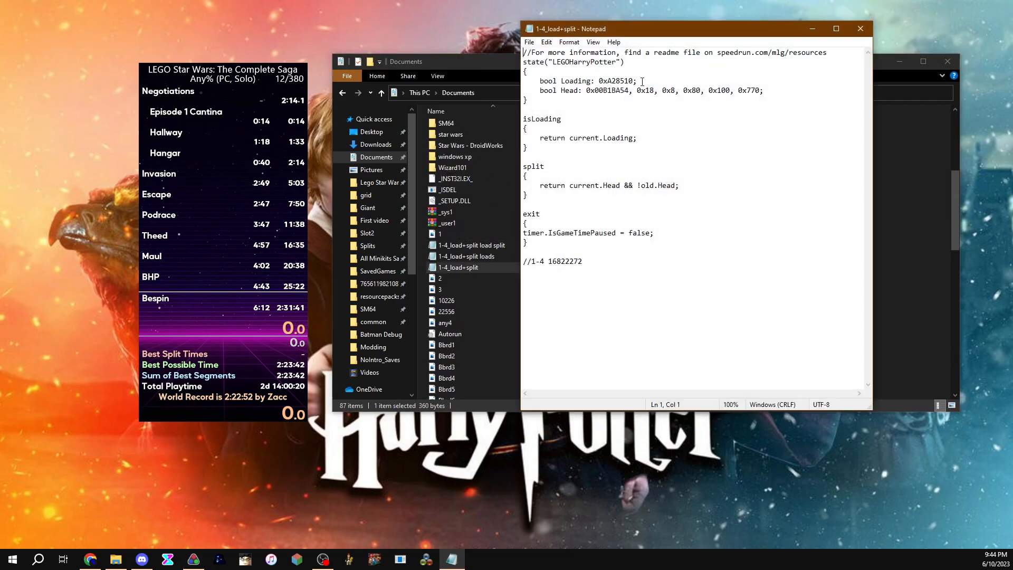
drag(637, 27, 588, 33)
click(791, 35)
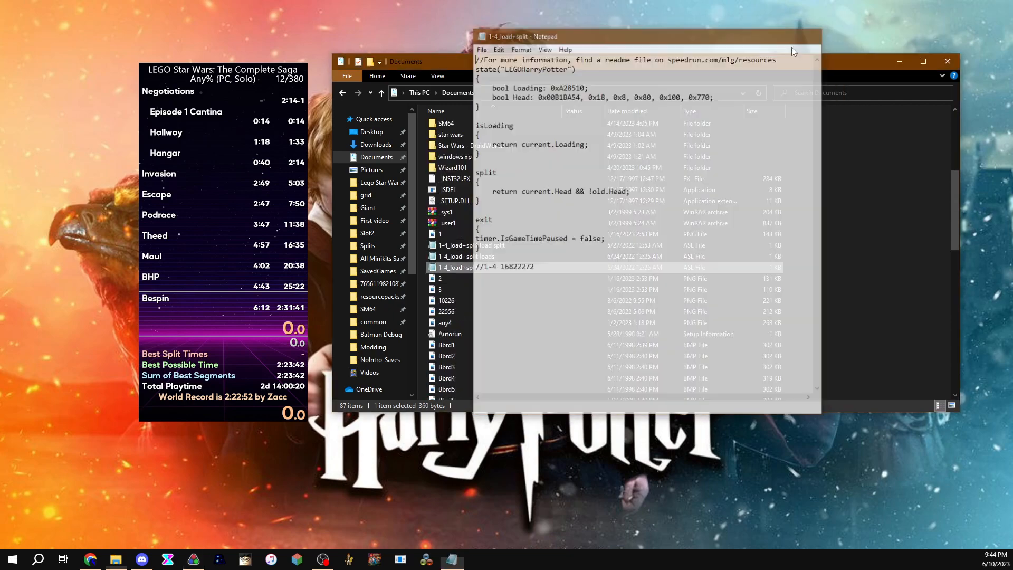
Step: Open the LB3_Load script in Notepad to read it, then close it
scroll(499, 287, down, 10)
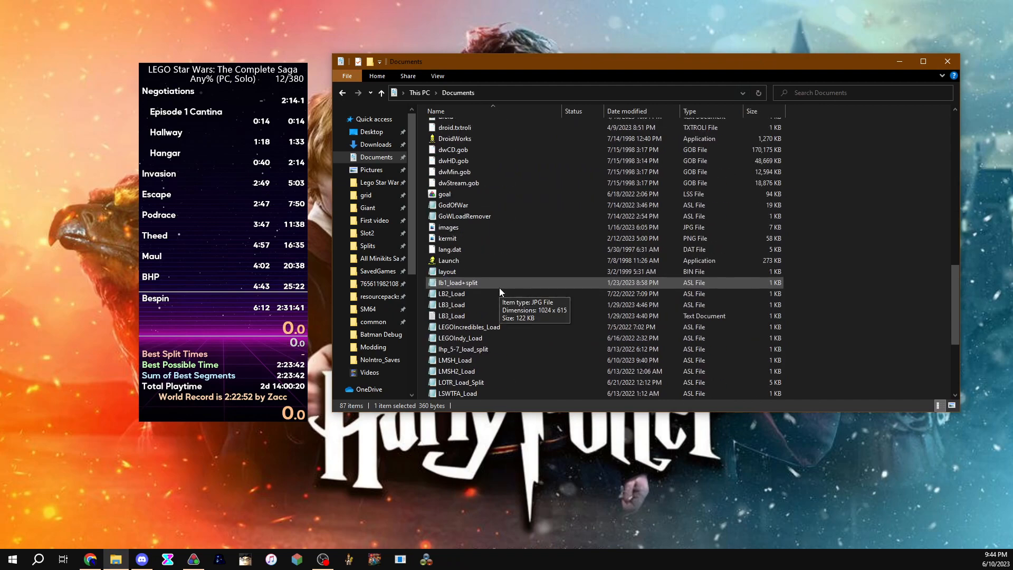
double_click(479, 303)
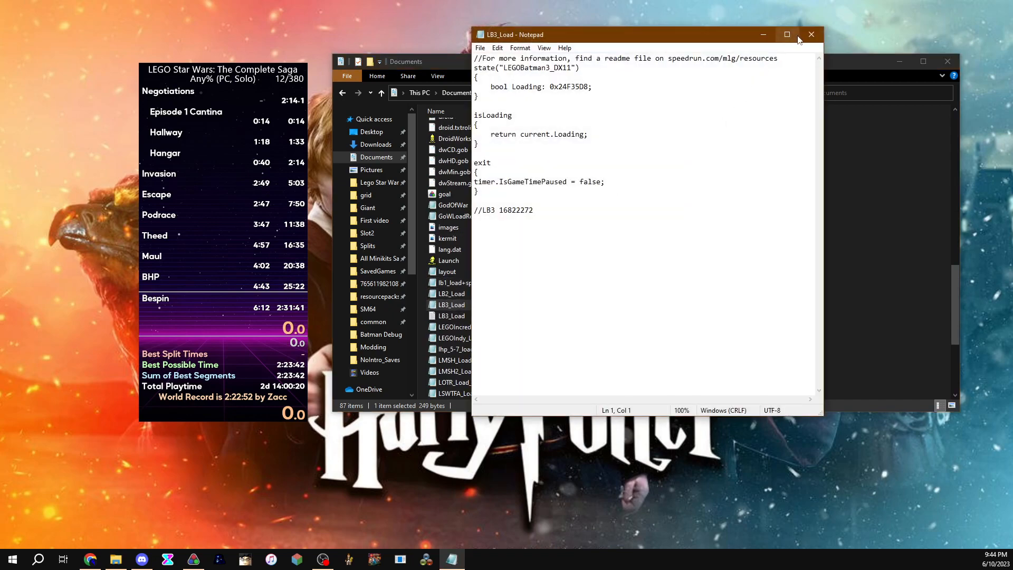
click(797, 36)
Step: Open the LB2_Load script and highlight its LEGOBatman2.exe.unpacked process name, then close Notepad
double_click(499, 294)
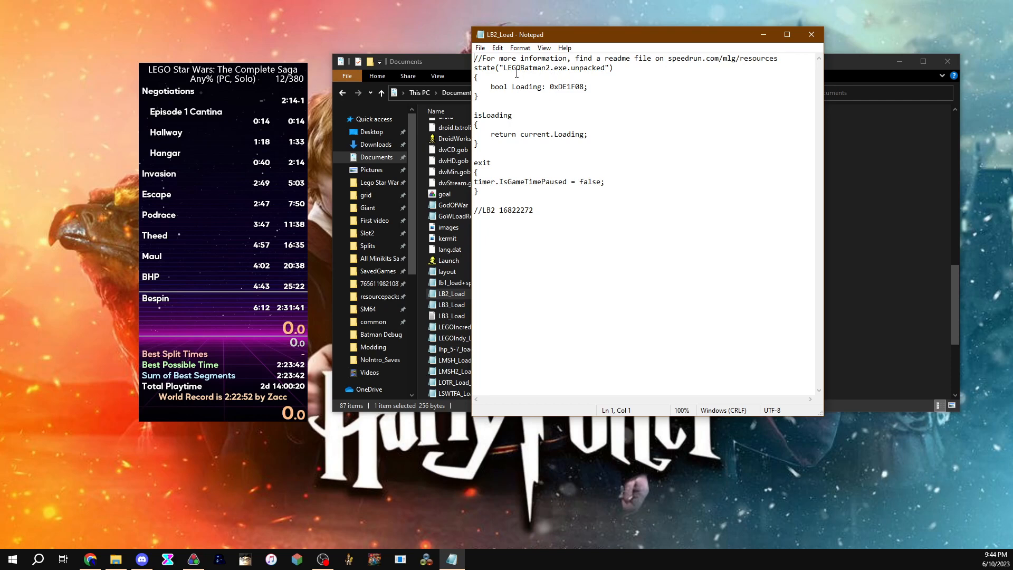
drag(556, 70, 605, 67)
click(568, 69)
drag(508, 68, 603, 70)
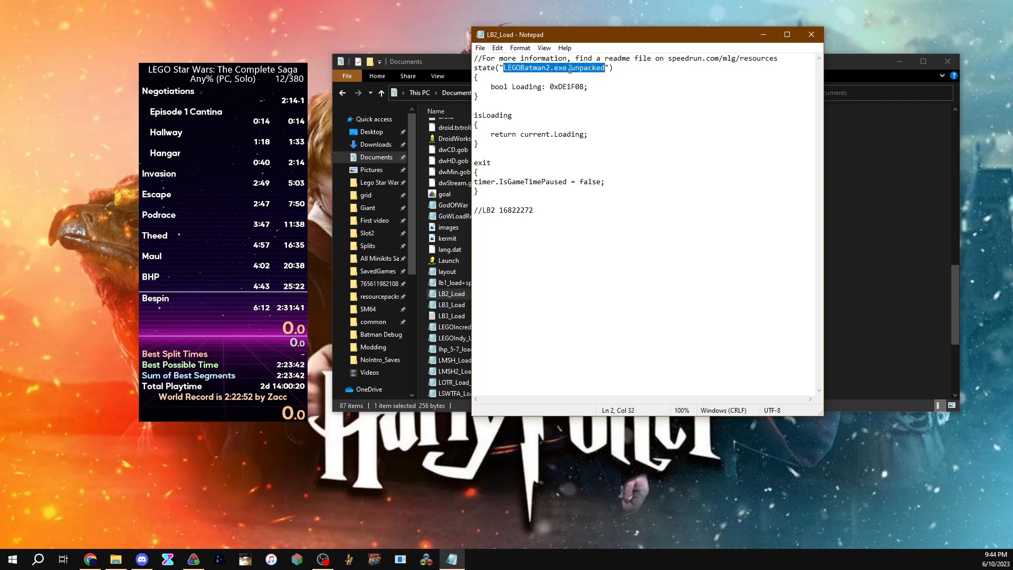
click(567, 106)
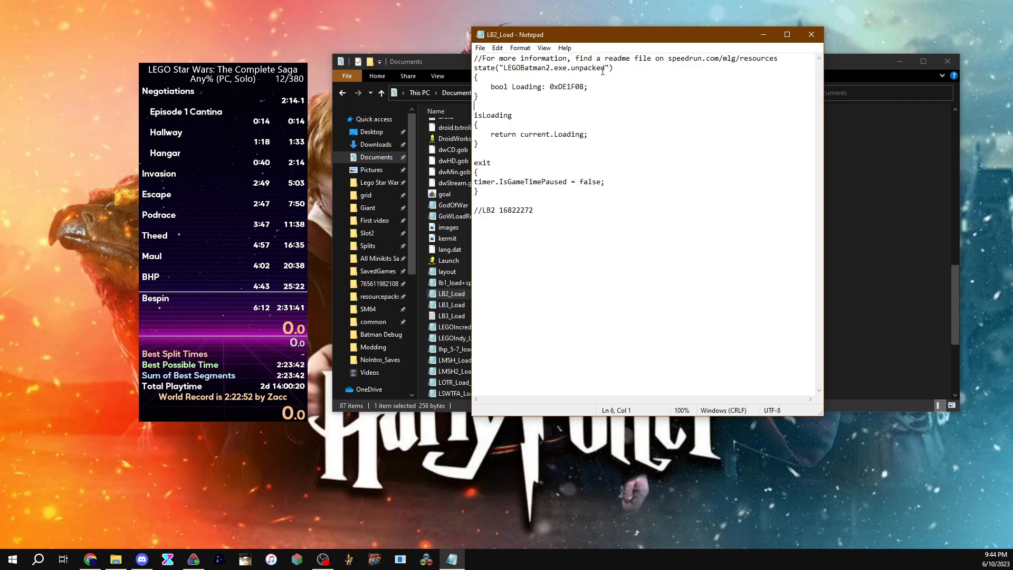
click(811, 34)
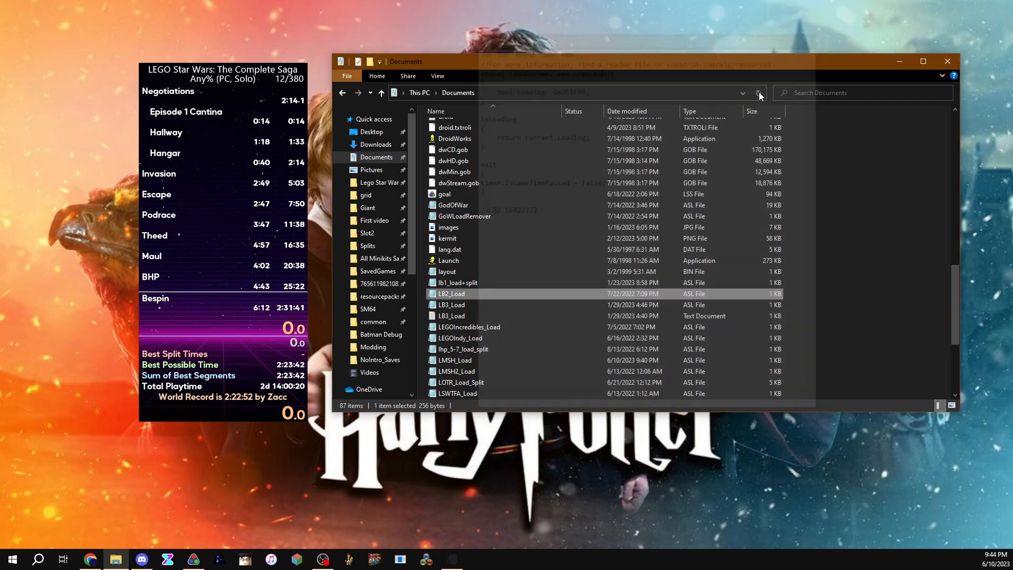
Step: Browse the Documents folder's list of load-removal ASL script files
scroll(479, 338, down, 1)
scroll(479, 335, up, 5)
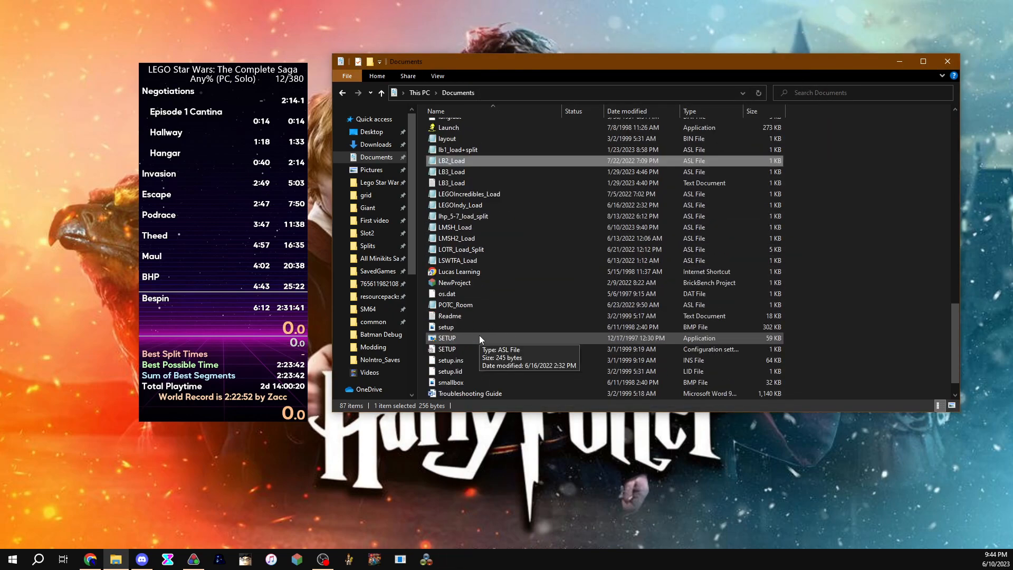
scroll(479, 334, up, 3)
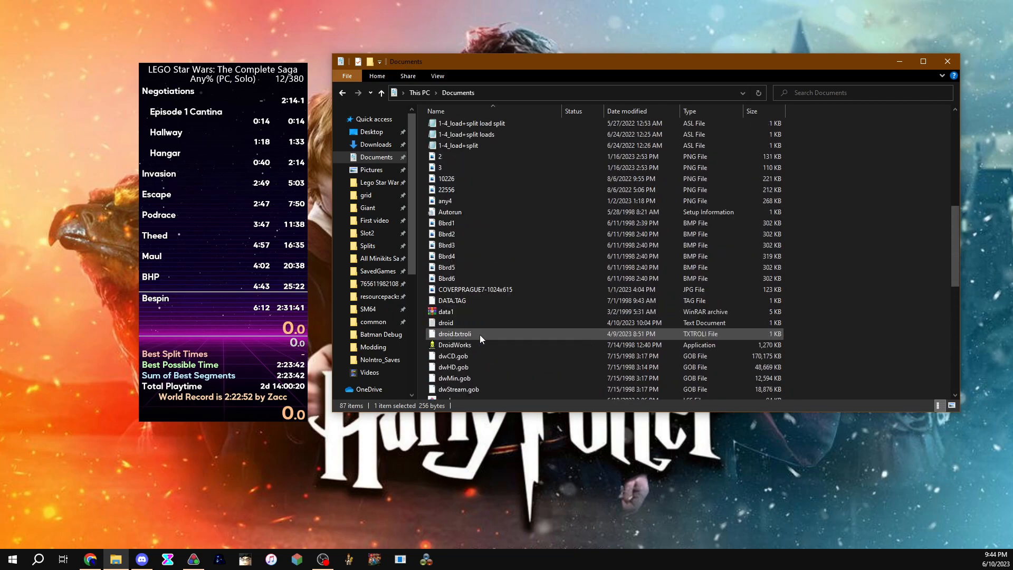
scroll(479, 334, down, 11)
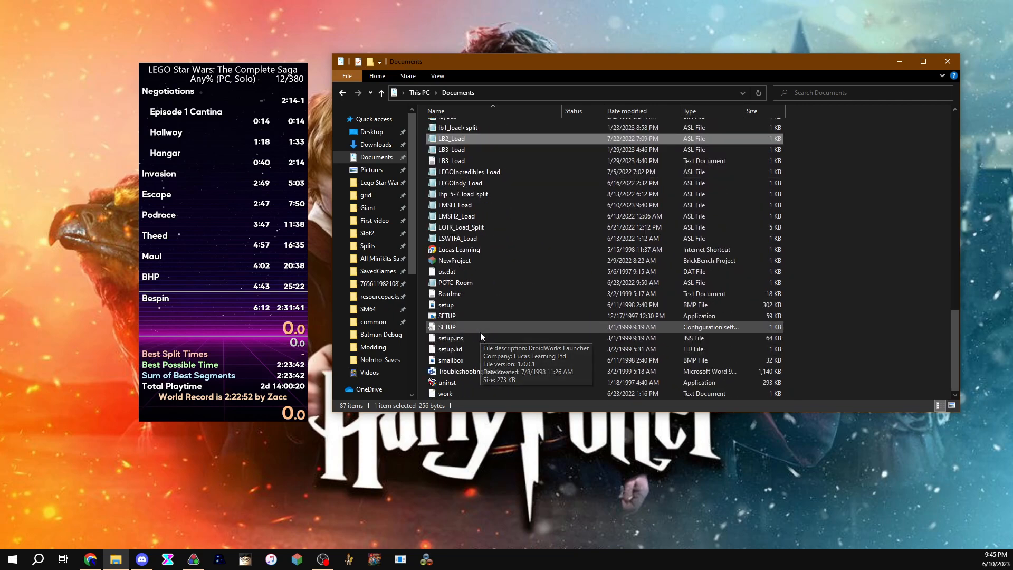
scroll(481, 336, up, 3)
scroll(480, 331, down, 2)
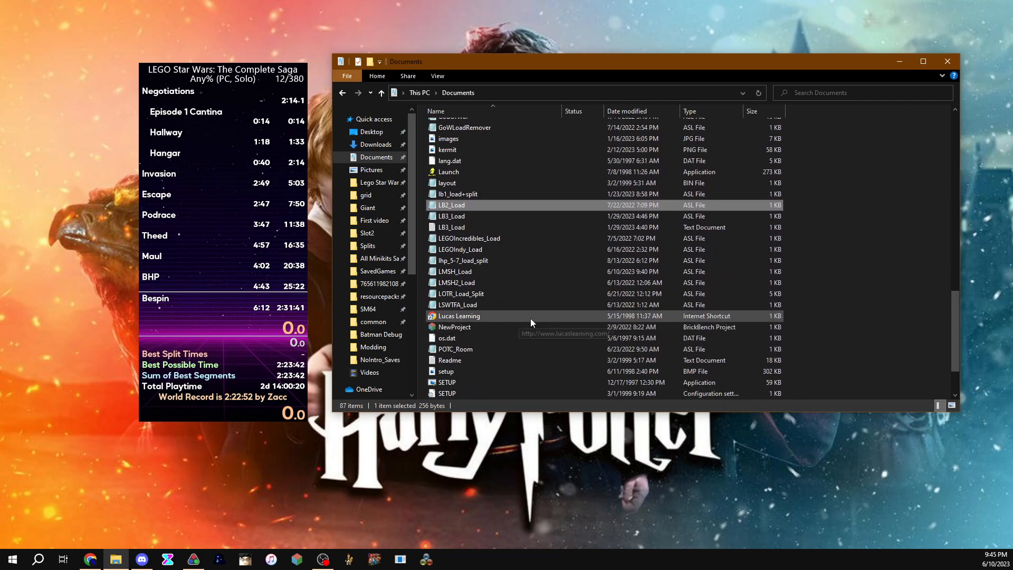